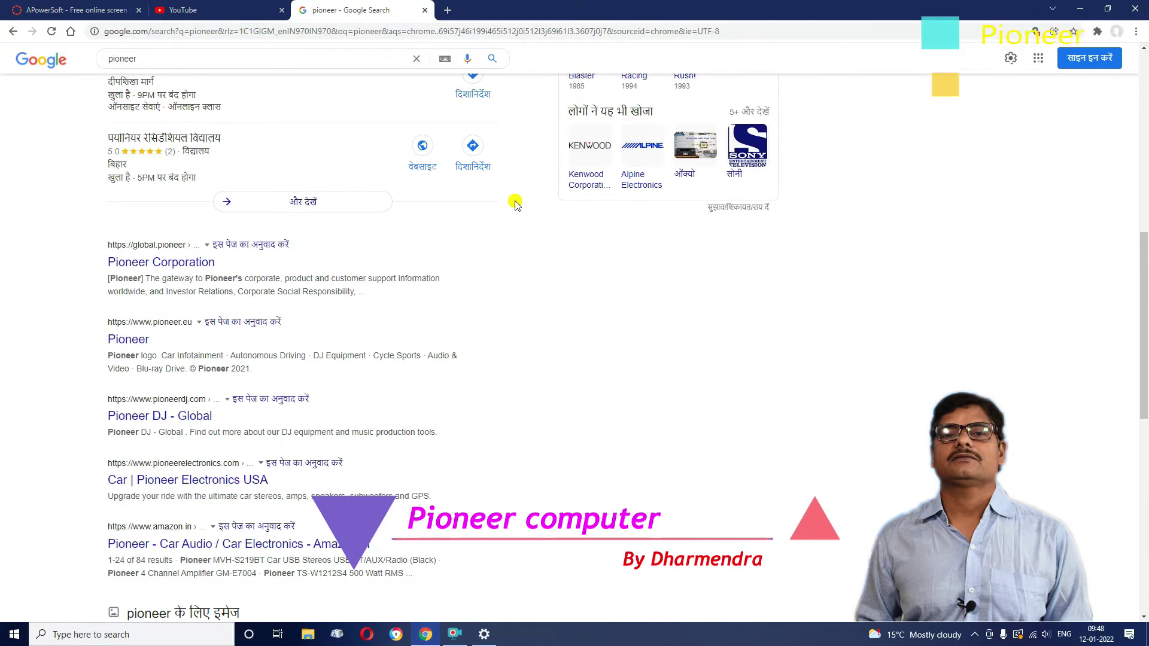
Check how far each mouse wheel turn moves the pioneer search results page.
scroll(516, 204, "up", 4)
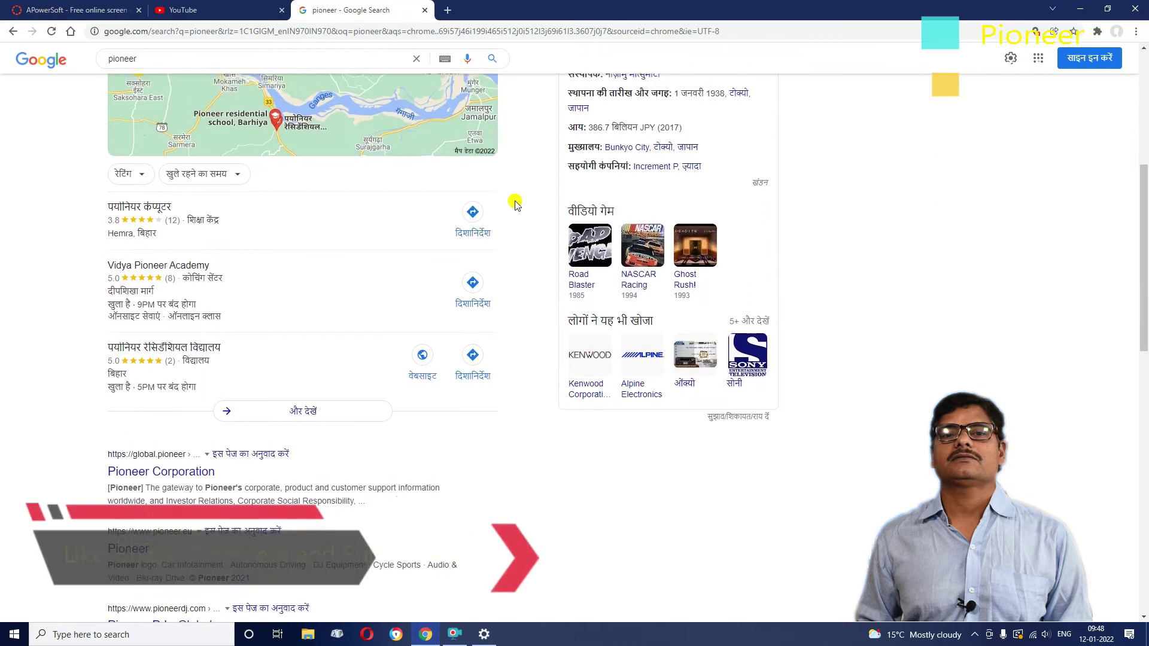
scroll(516, 204, "up", 5)
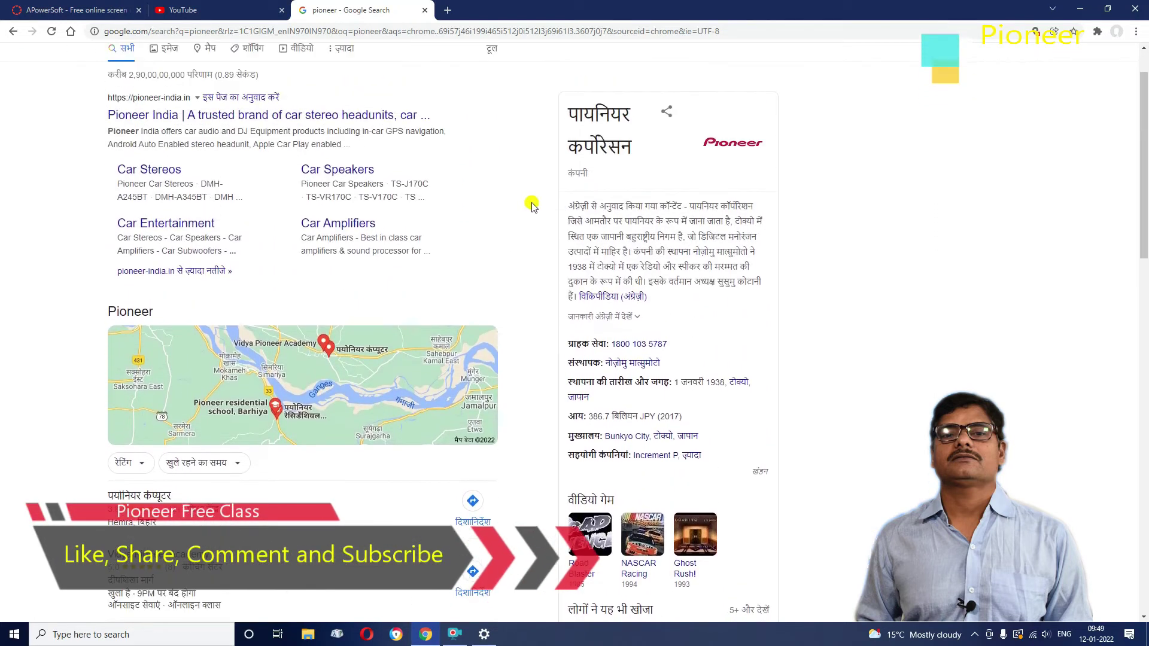
scroll(533, 205, "up", 1)
scroll(533, 205, "down", 4)
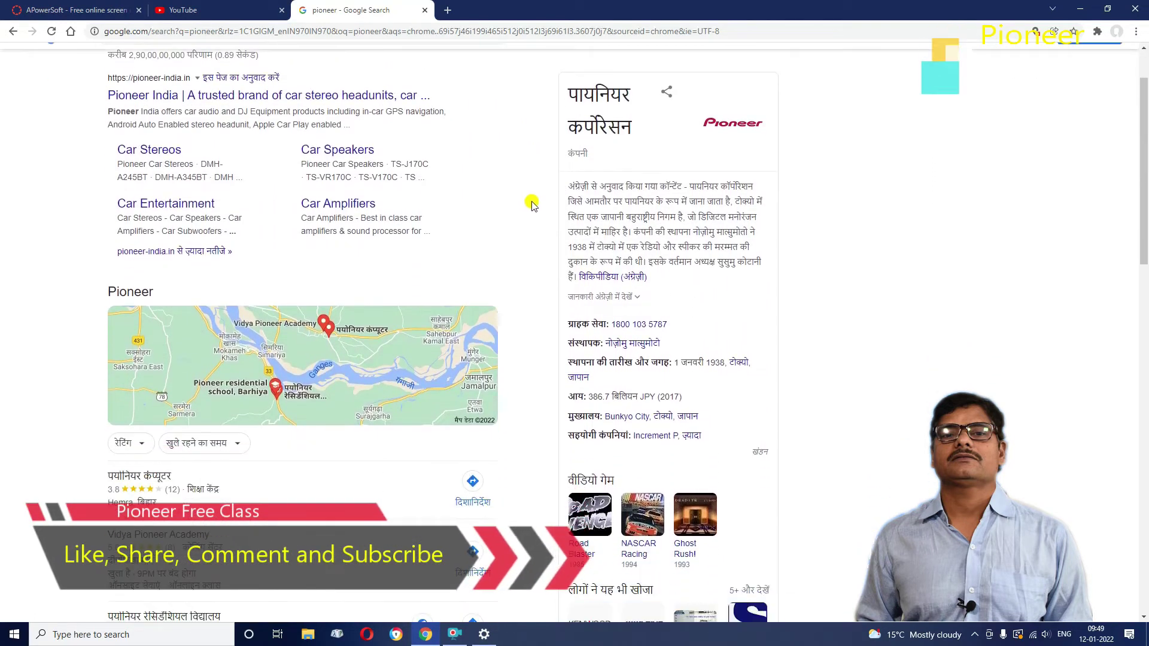
scroll(532, 205, "up", 3)
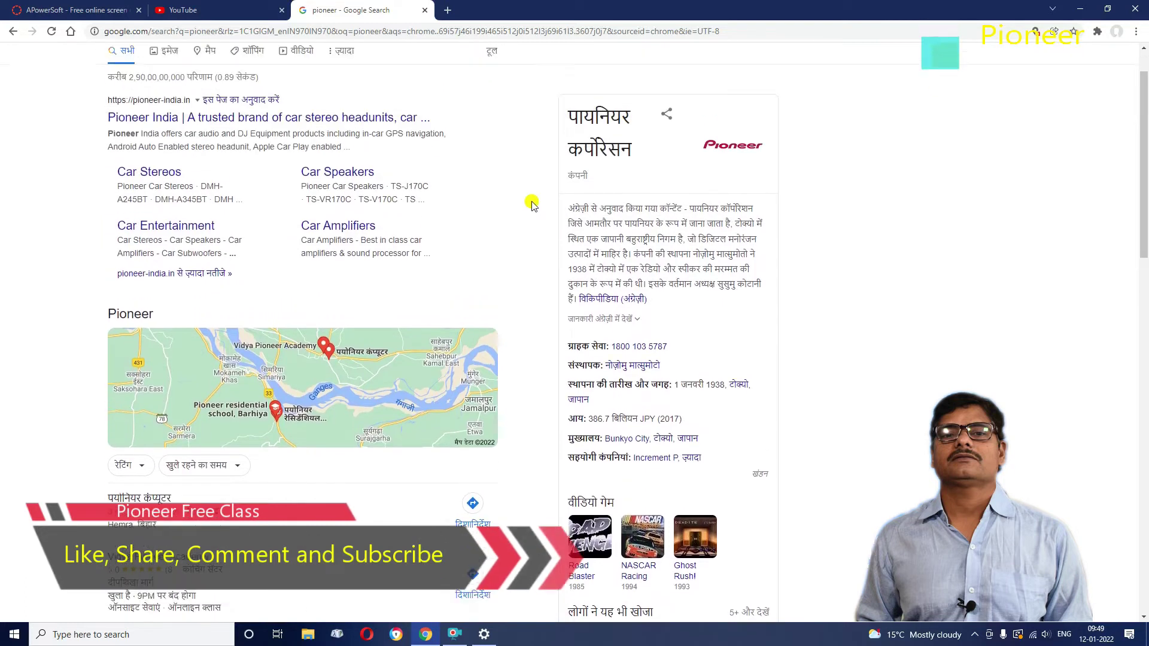
scroll(532, 205, "down", 2)
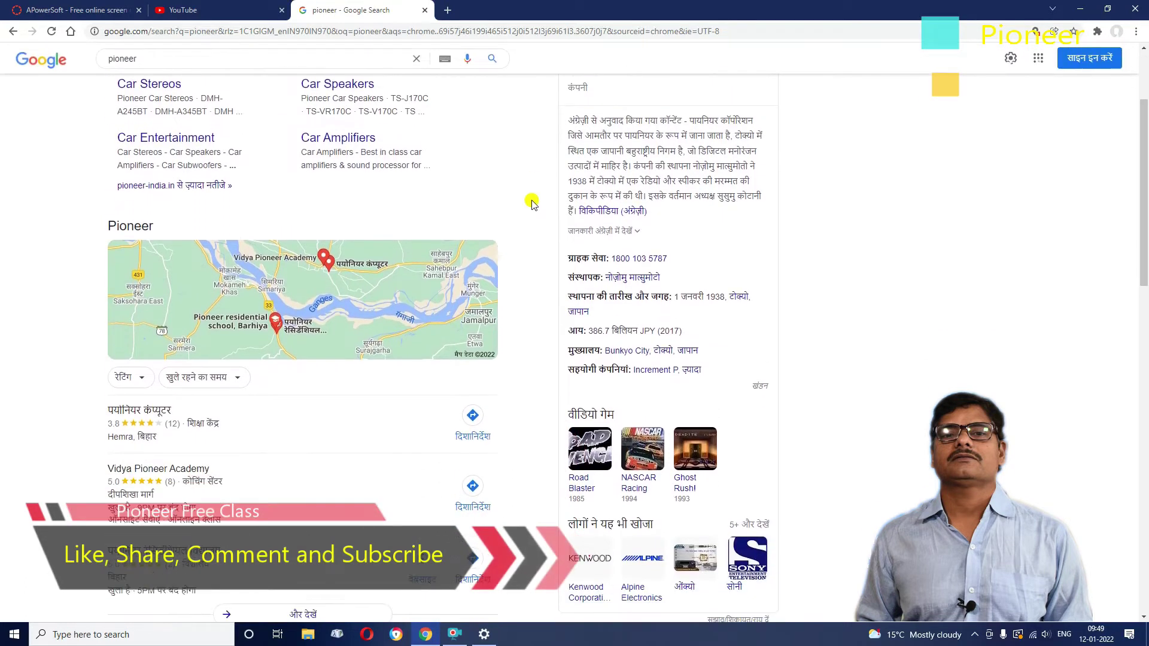
scroll(531, 202, "up", 3)
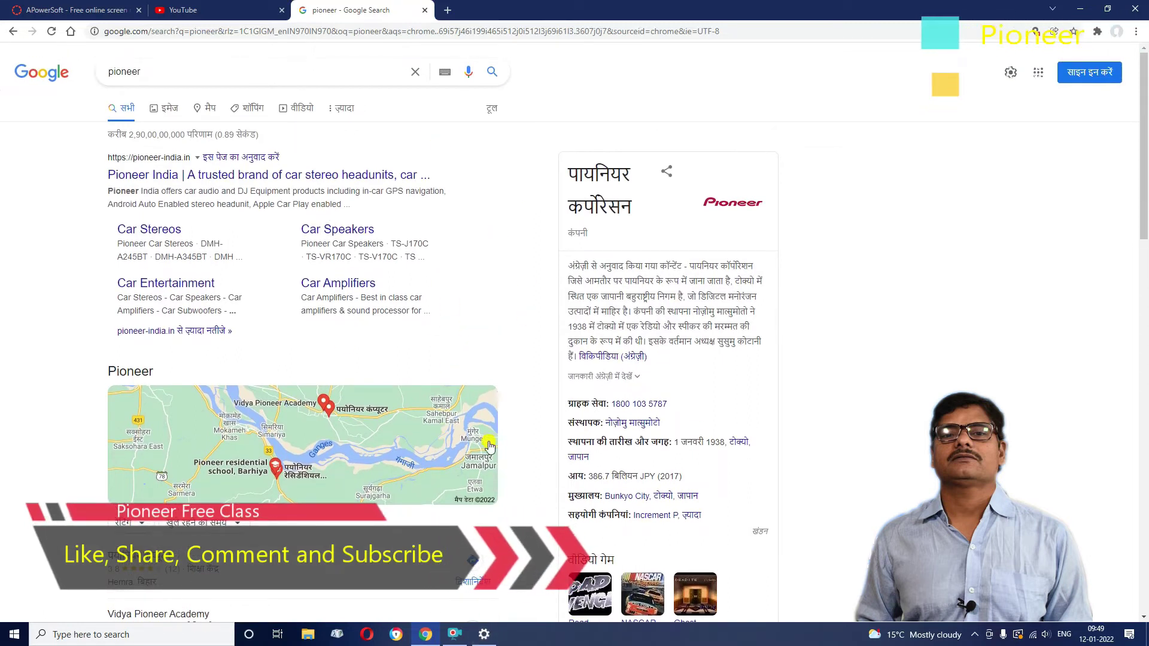
Raise the number of lines scrolled each time in the mouse settings and test the faster scrolling on the pioneer search results.
left_click(486, 634)
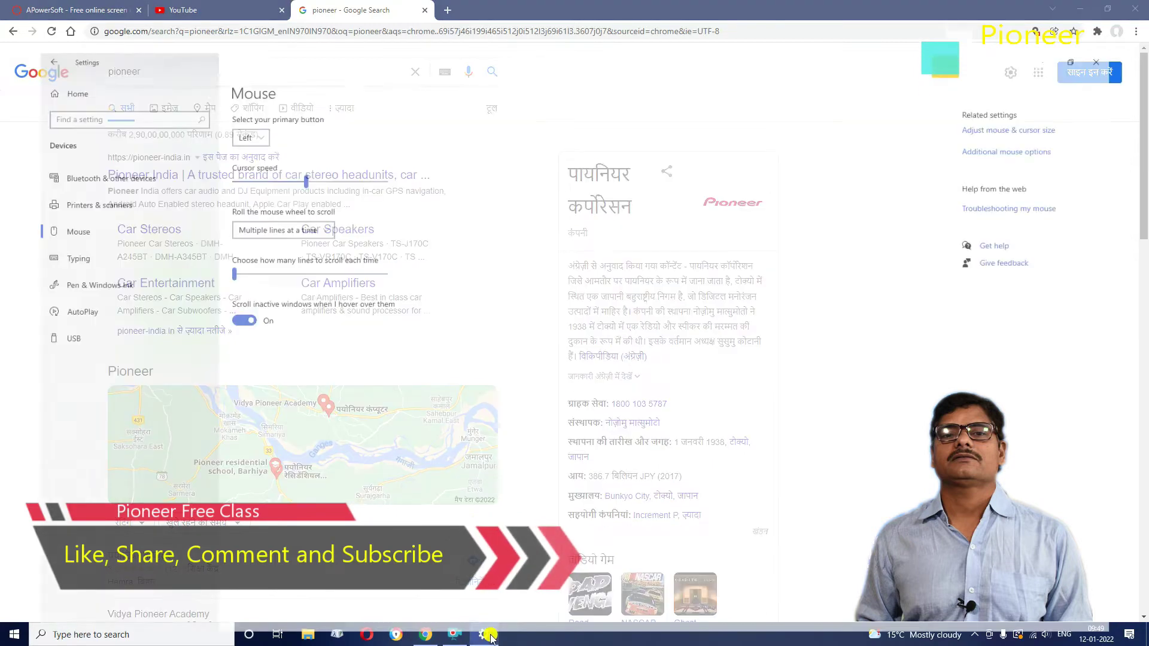
left_click_drag(212, 241, 241, 238)
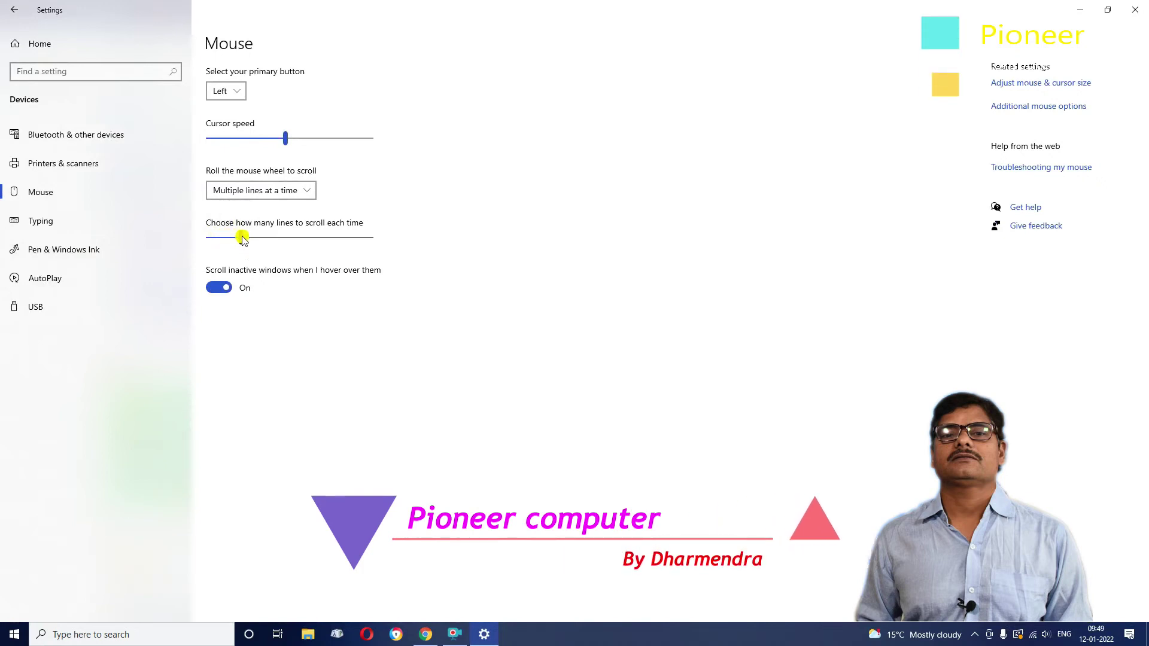
left_click(482, 634)
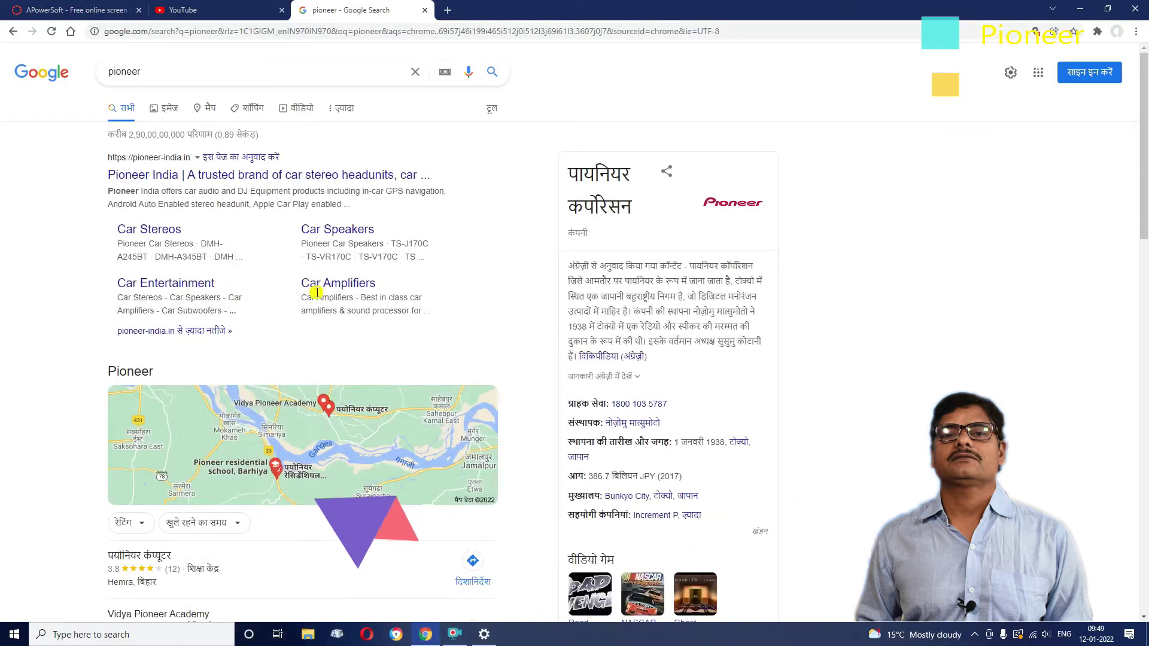
scroll(351, 269, "down", 1)
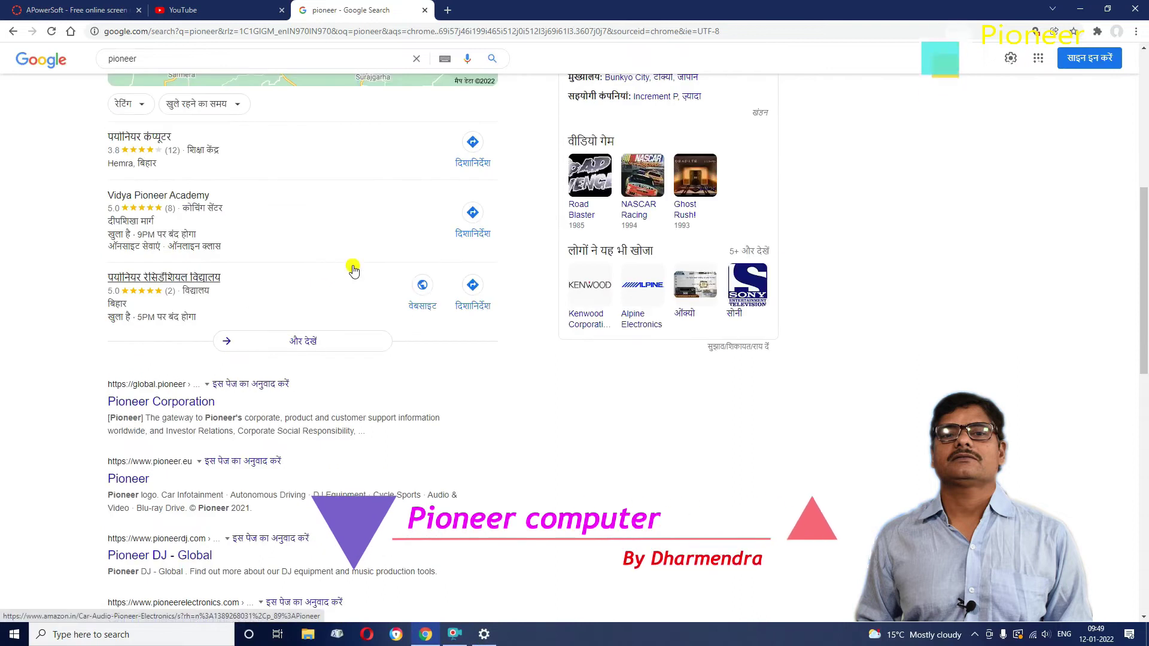
scroll(353, 271, "up", 1)
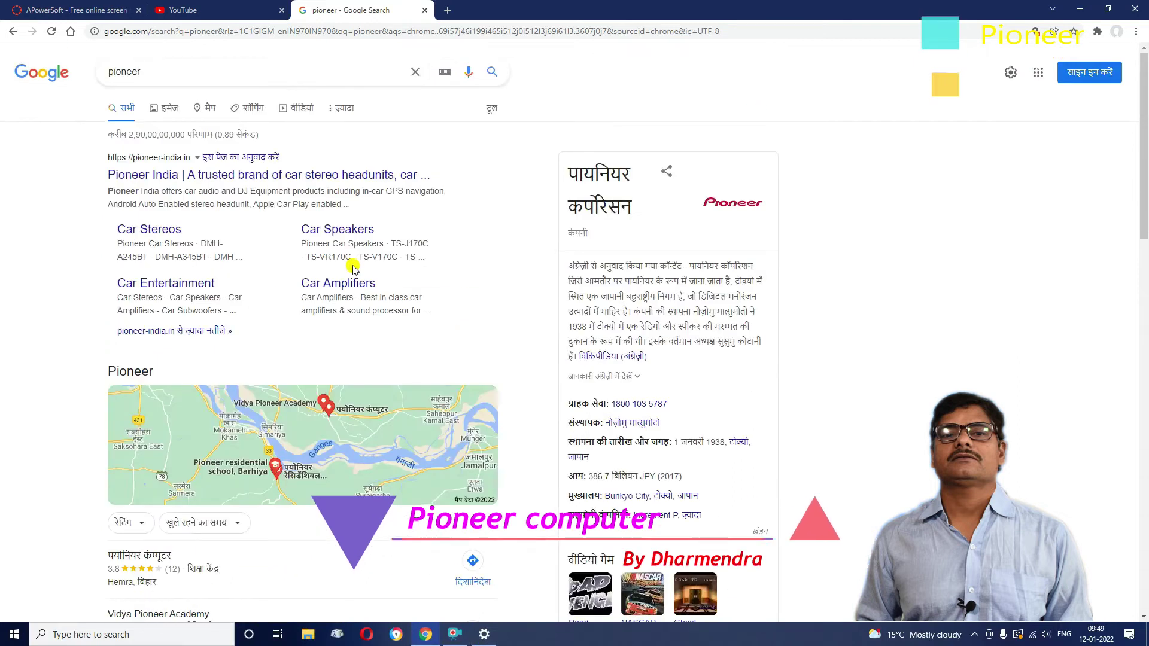
scroll(353, 269, "down", 3)
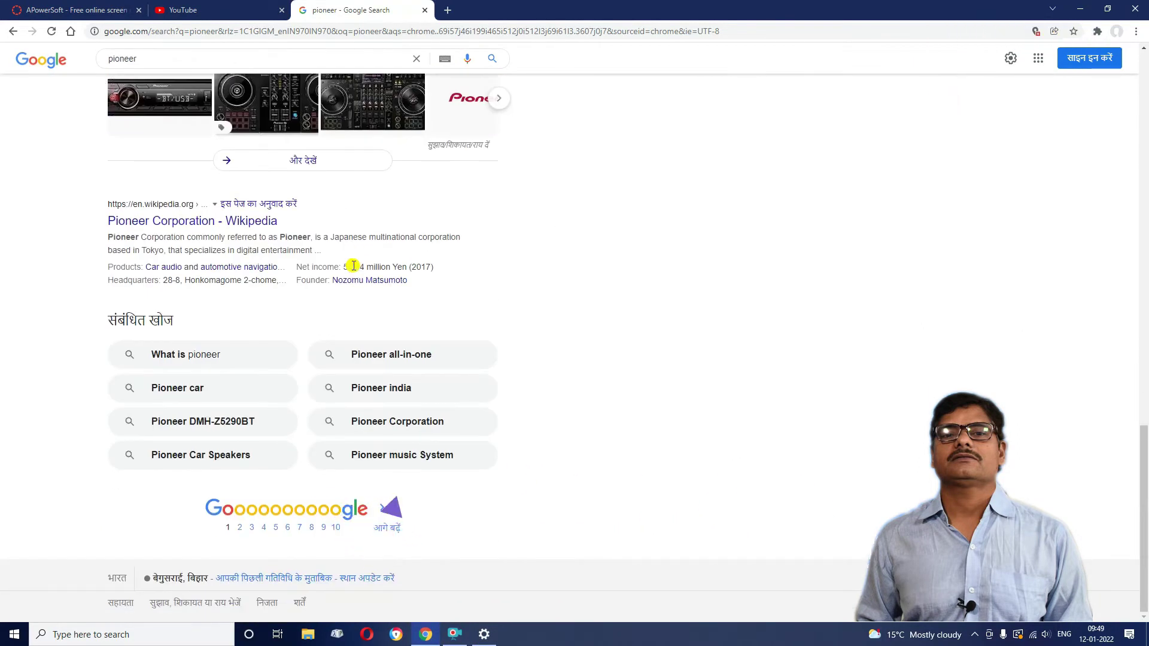
scroll(354, 266, "up", 5)
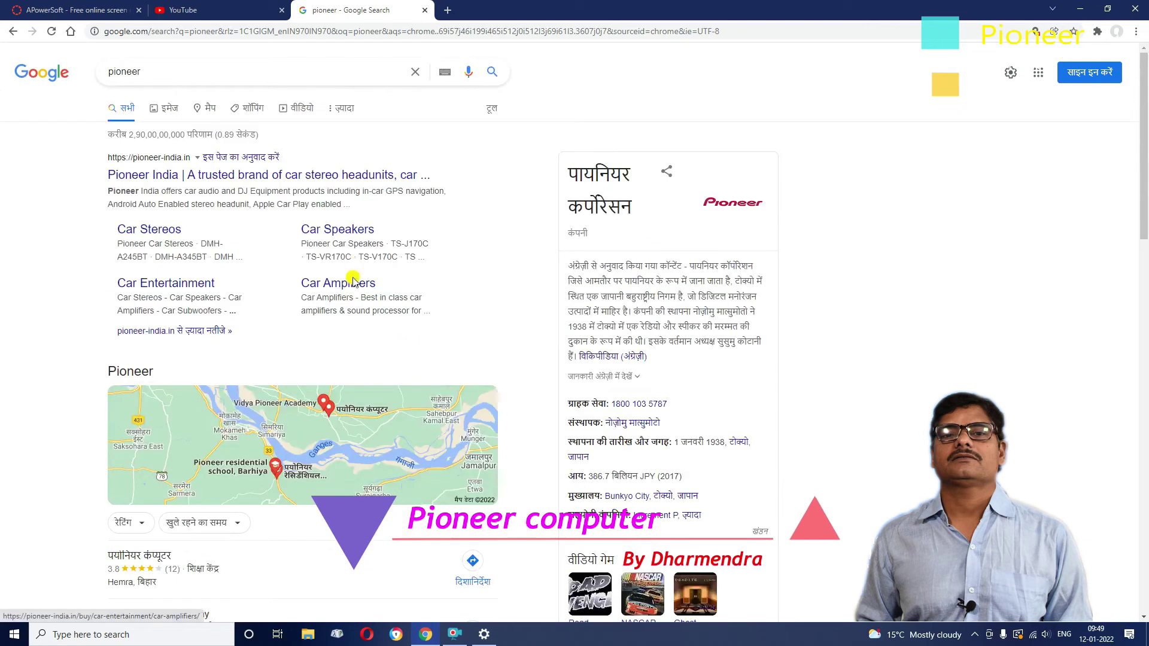
Set the number of lines to scroll each time to 4 and test it on the pioneer search results.
left_click(484, 633)
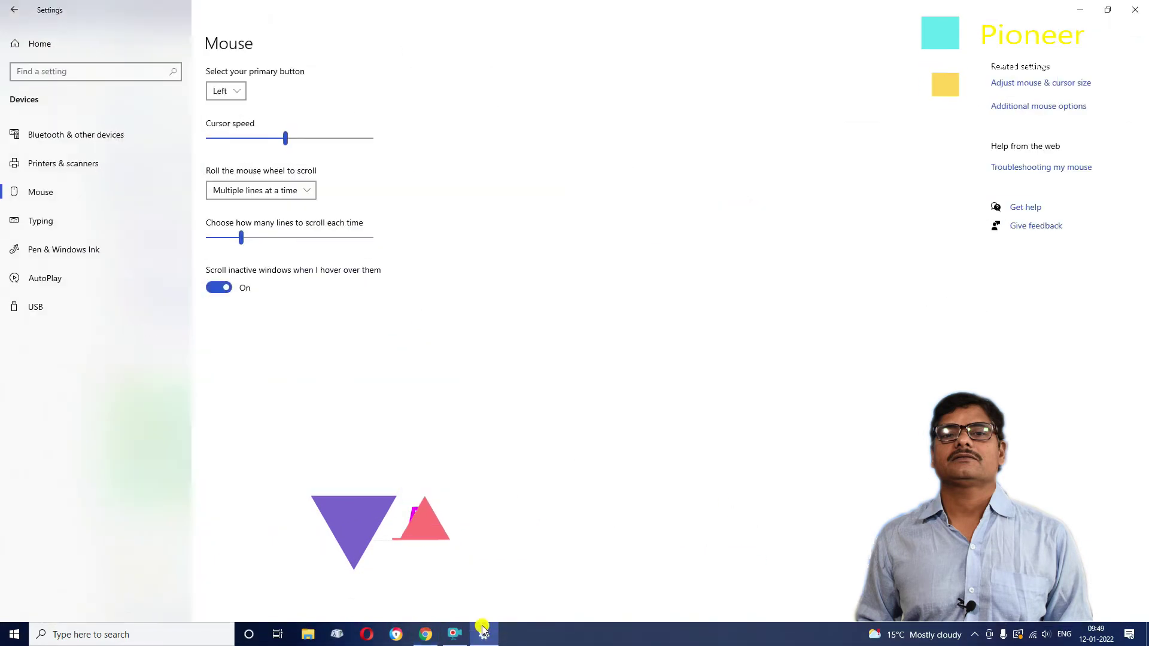
left_click_drag(247, 245, 215, 241)
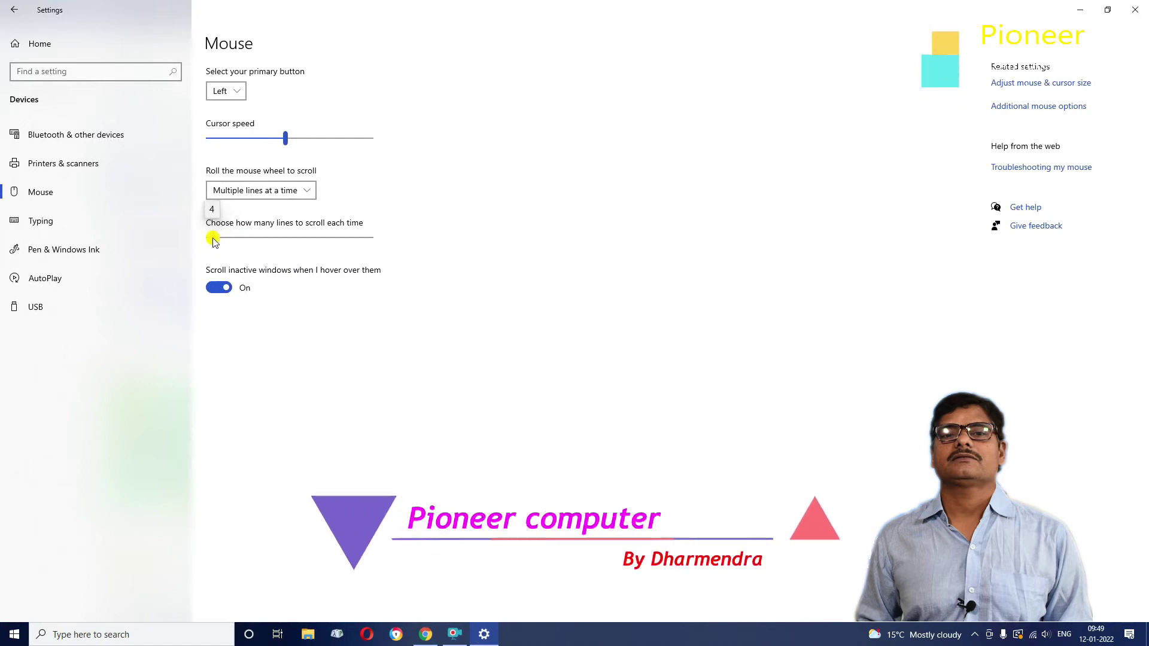
left_click(486, 633)
scroll(409, 269, "down", 10)
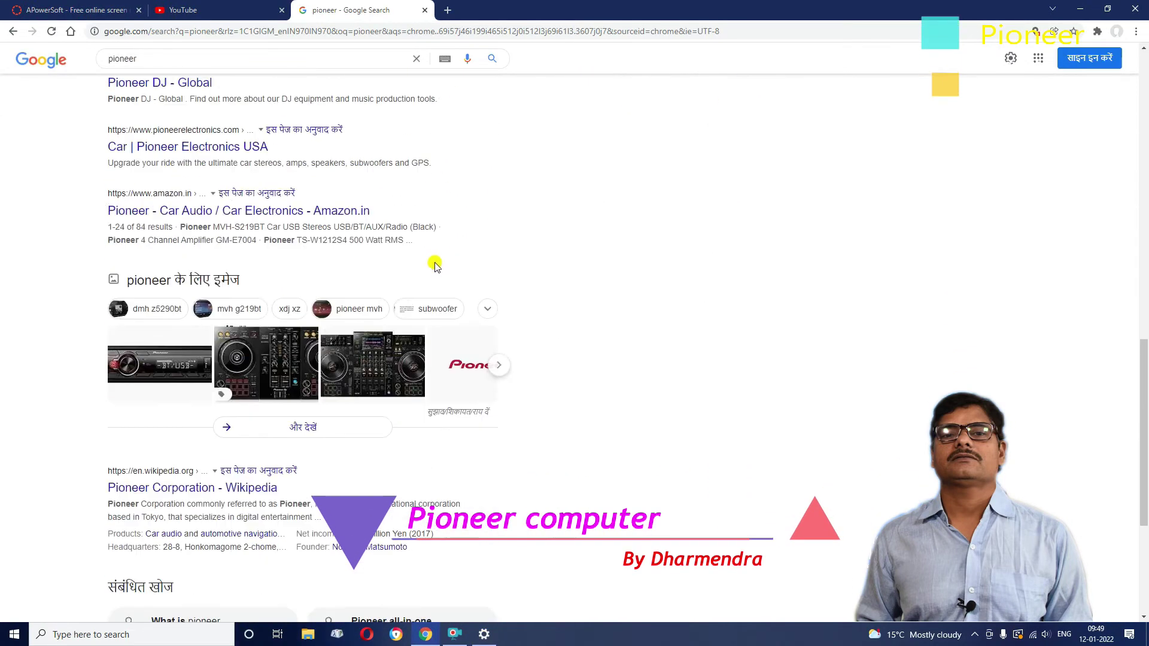
scroll(442, 249, "up", 7)
scroll(446, 248, "up", 6)
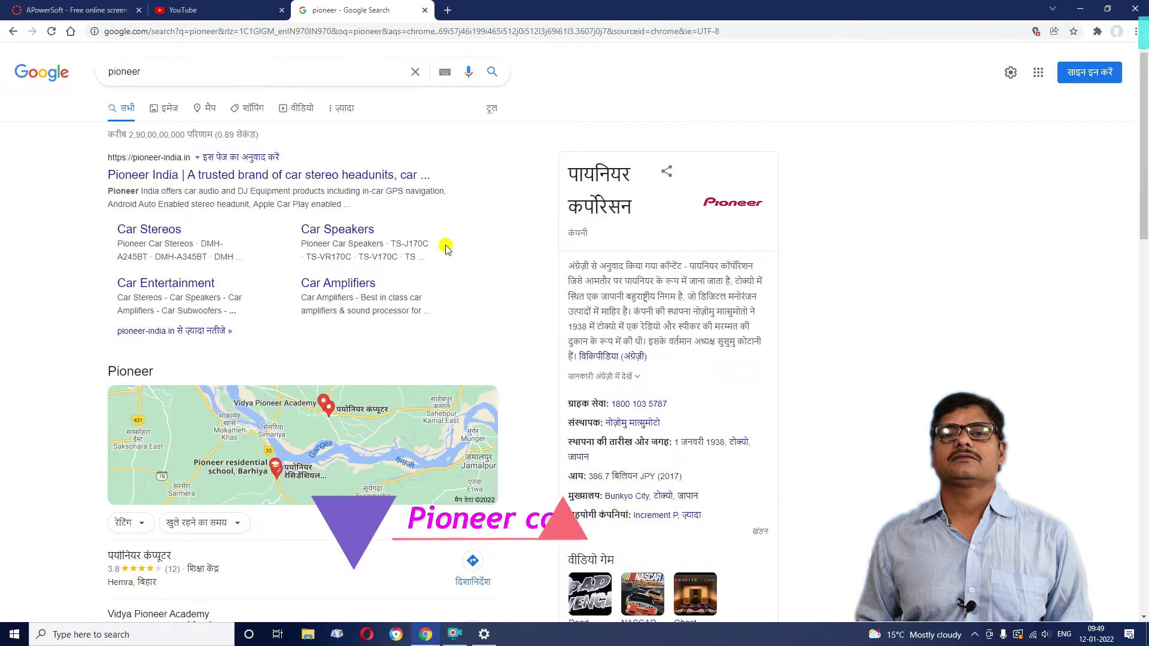
Set the mouse wheel to scroll one screen at a time and test it on the pioneer search results.
left_click(482, 633)
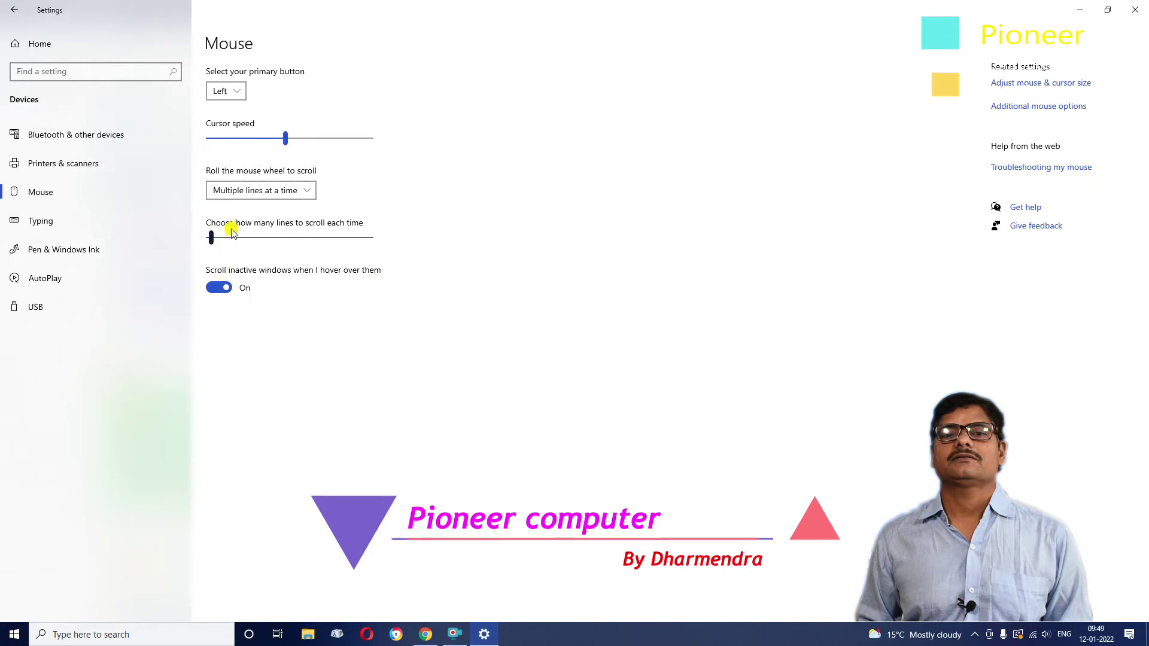
left_click(261, 190)
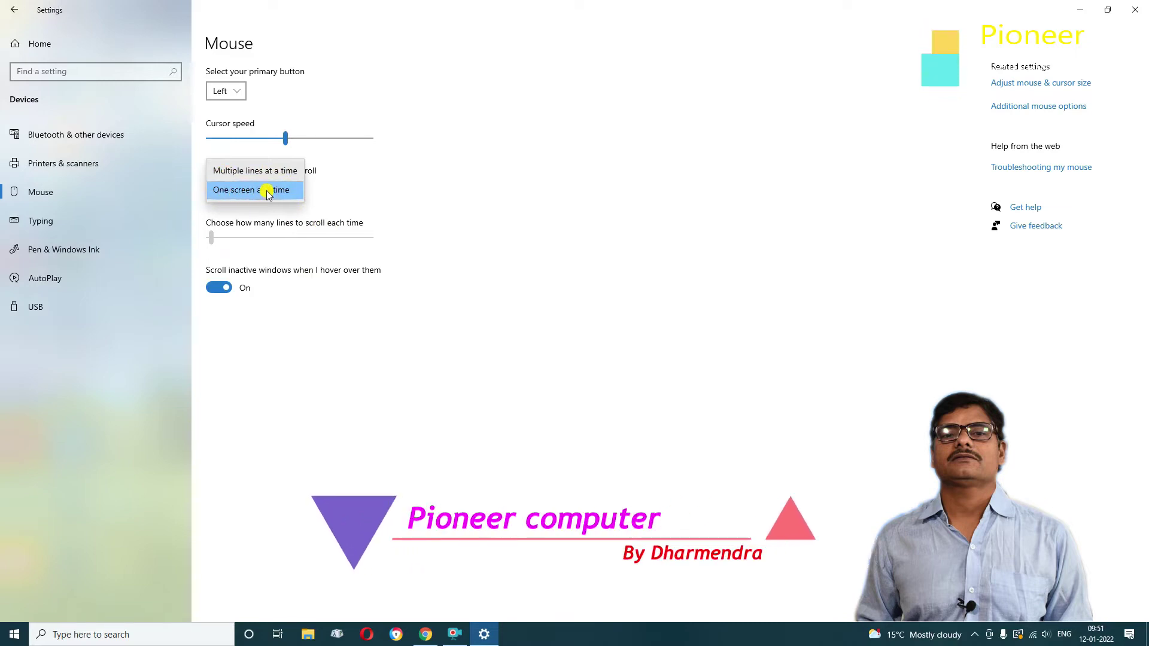
left_click(239, 190)
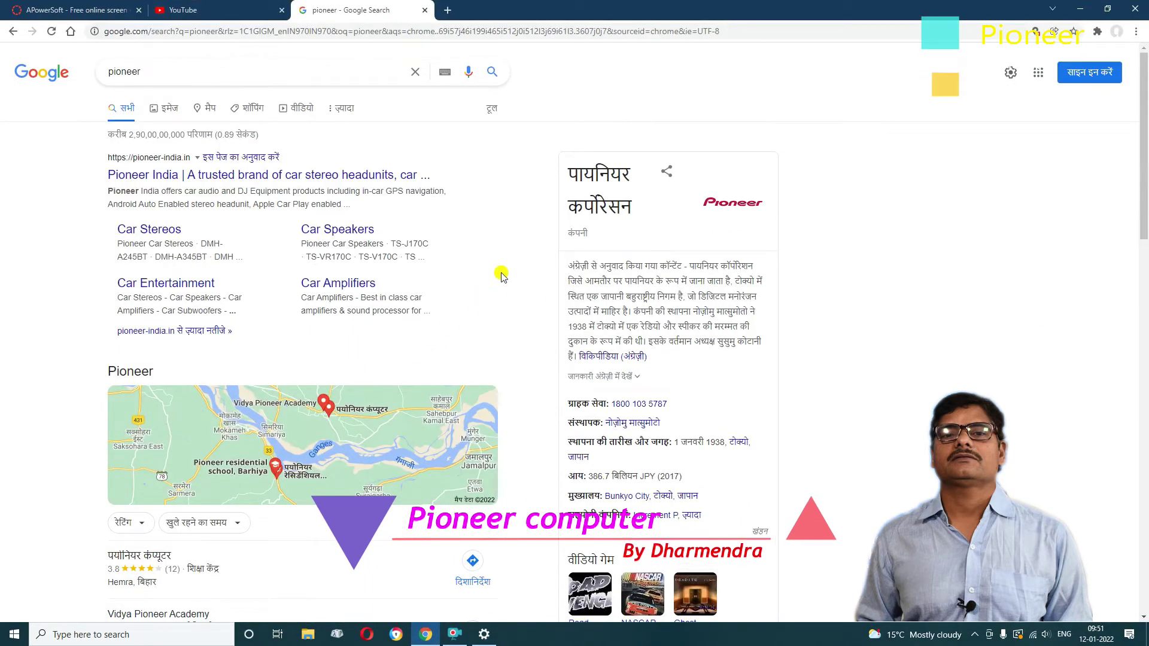
scroll(501, 275, "down", 8)
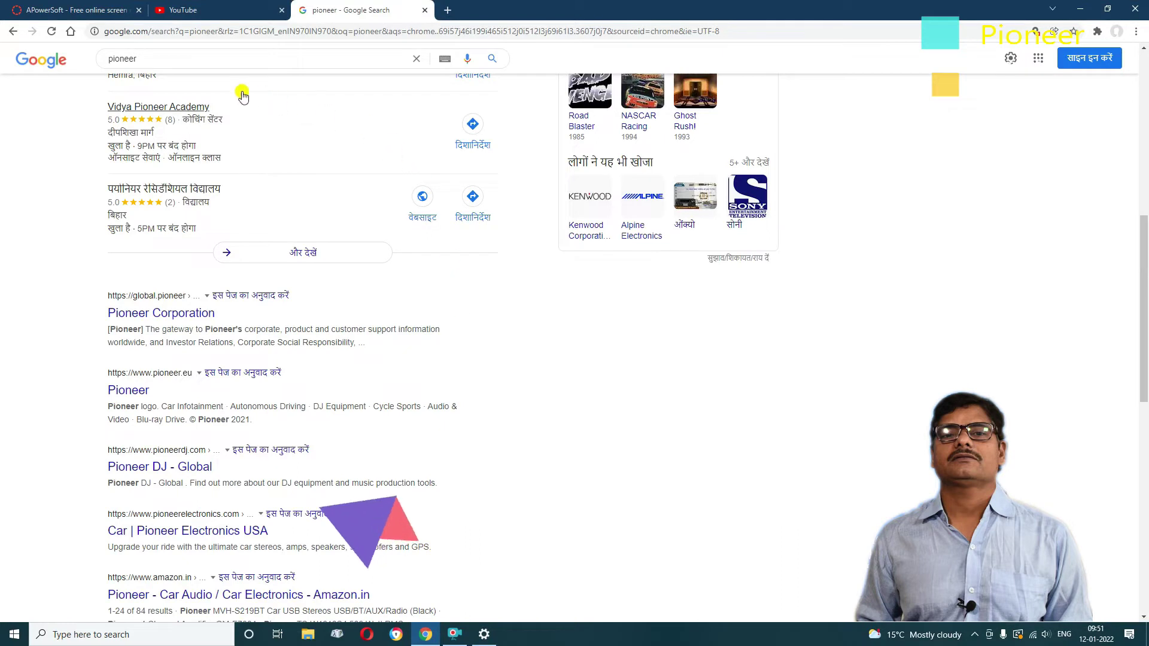
scroll(218, 164, "down", 8)
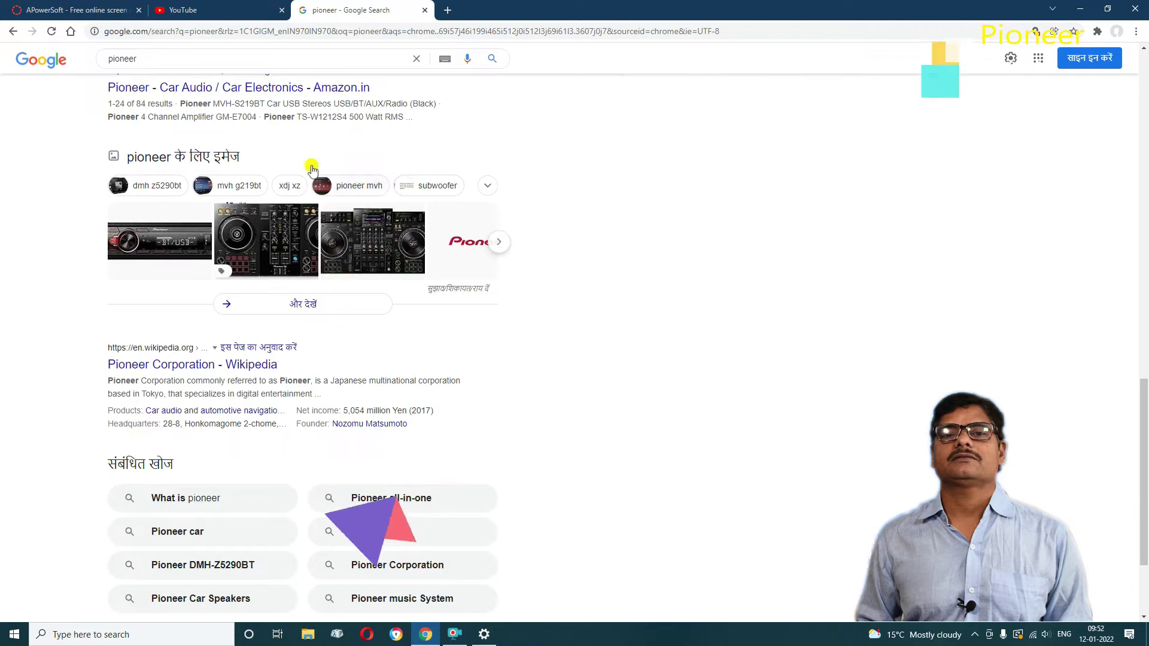
scroll(255, 413, "up", 8)
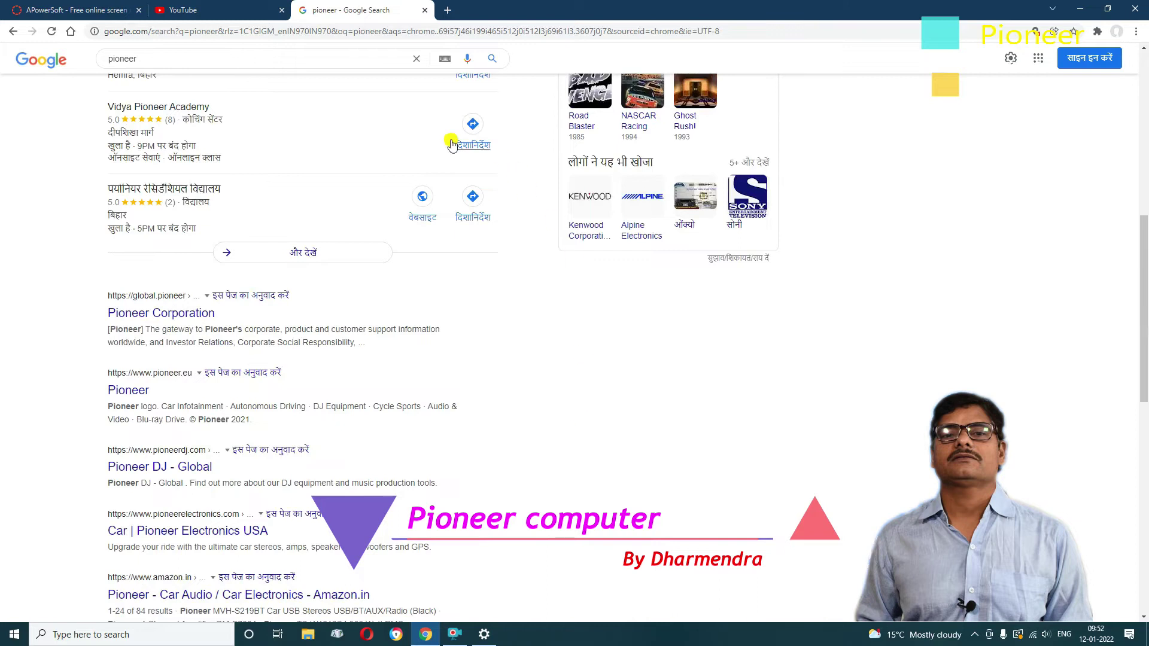
scroll(248, 229, "up", 8)
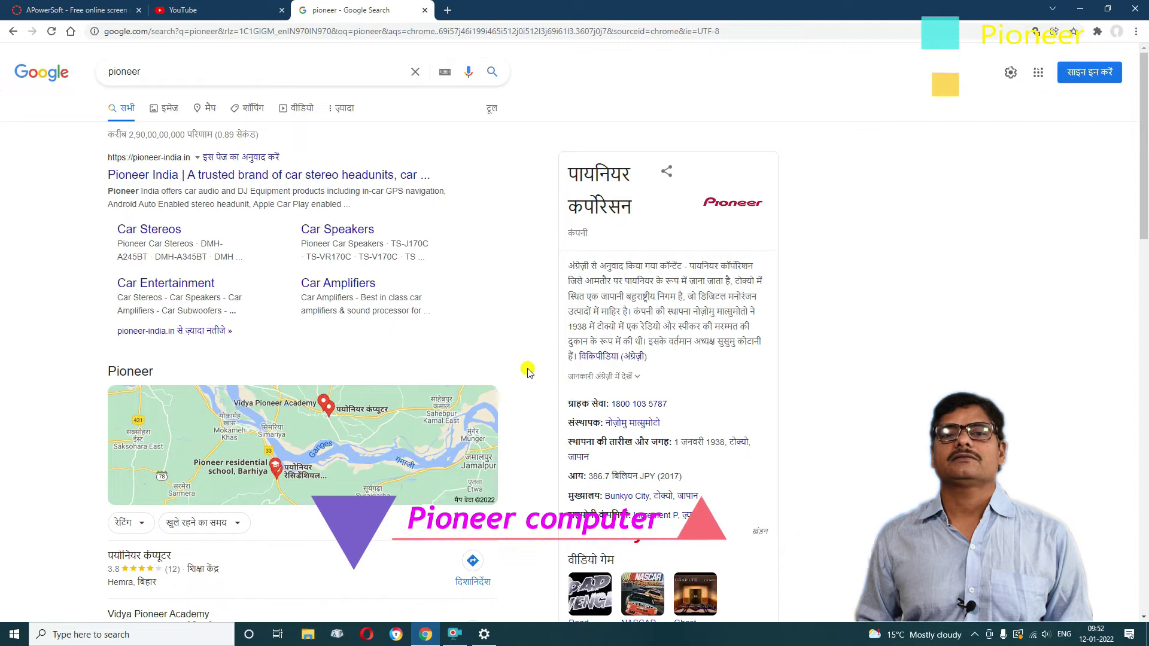
Set the mouse wheel to scroll multiple lines at a time and turn off scrolling inactive windows on hover.
left_click(486, 634)
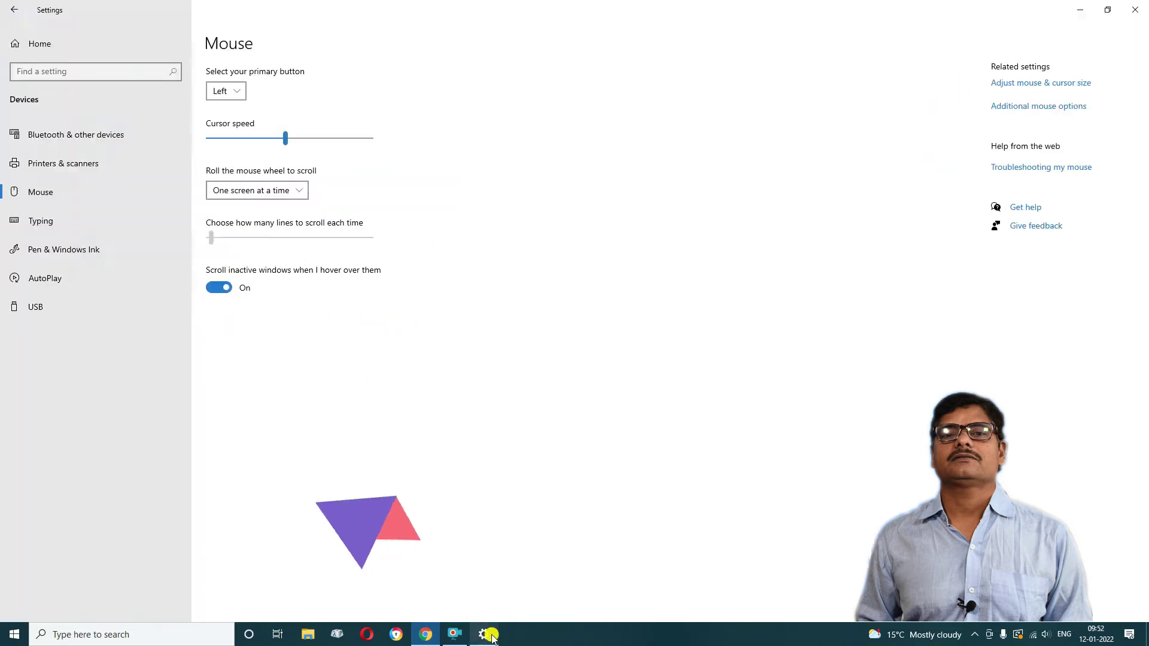
left_click(295, 189)
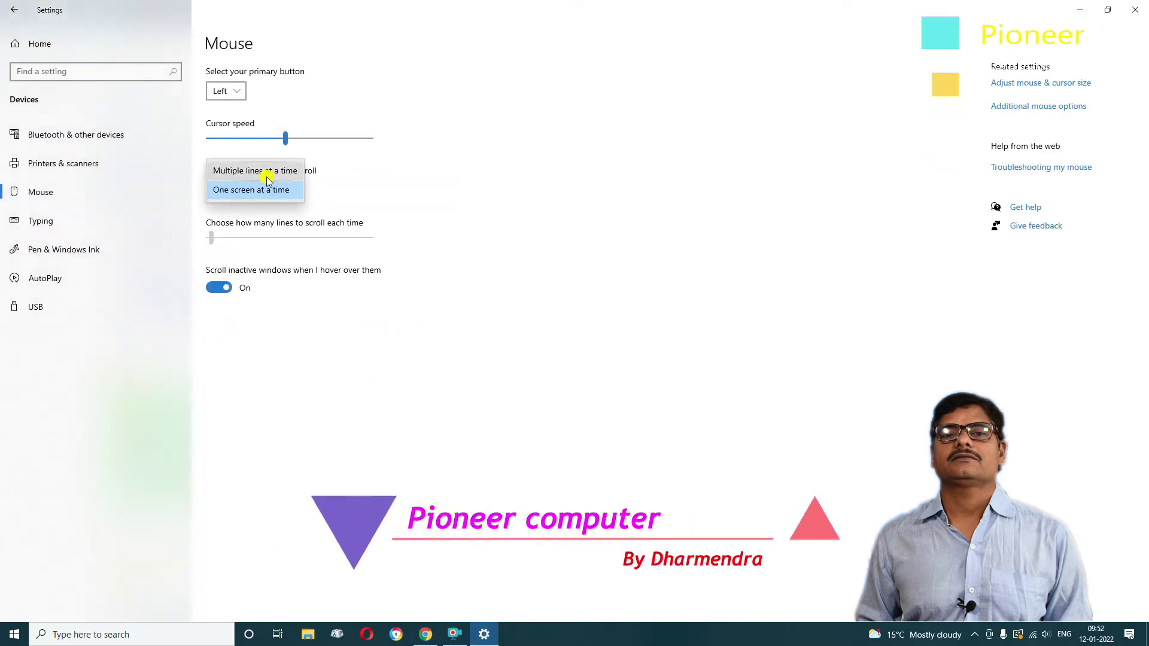
left_click(285, 172)
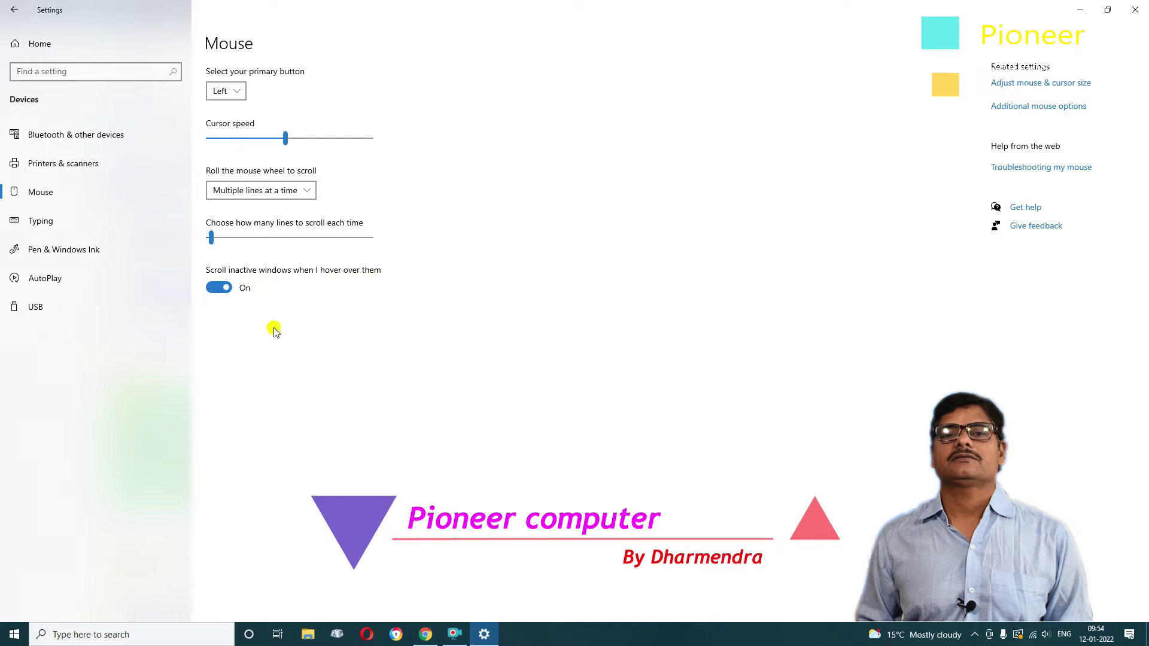
left_click(223, 290)
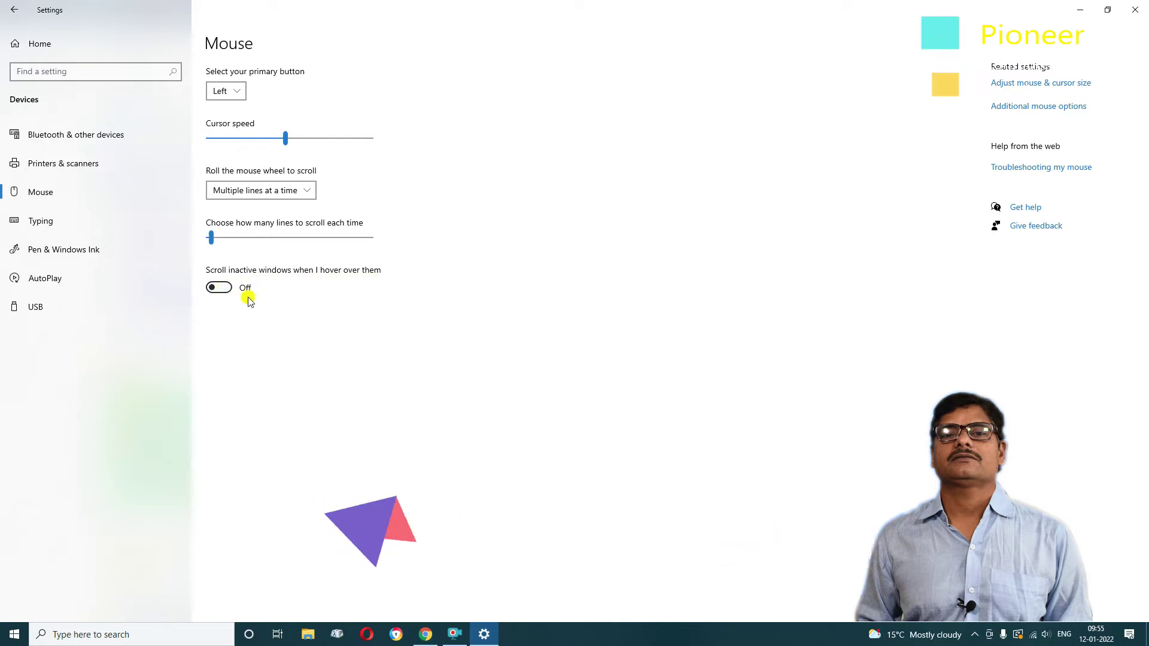
Open the Opera browser and move and narrow its window so it sits beside the Chrome window.
left_click(426, 635)
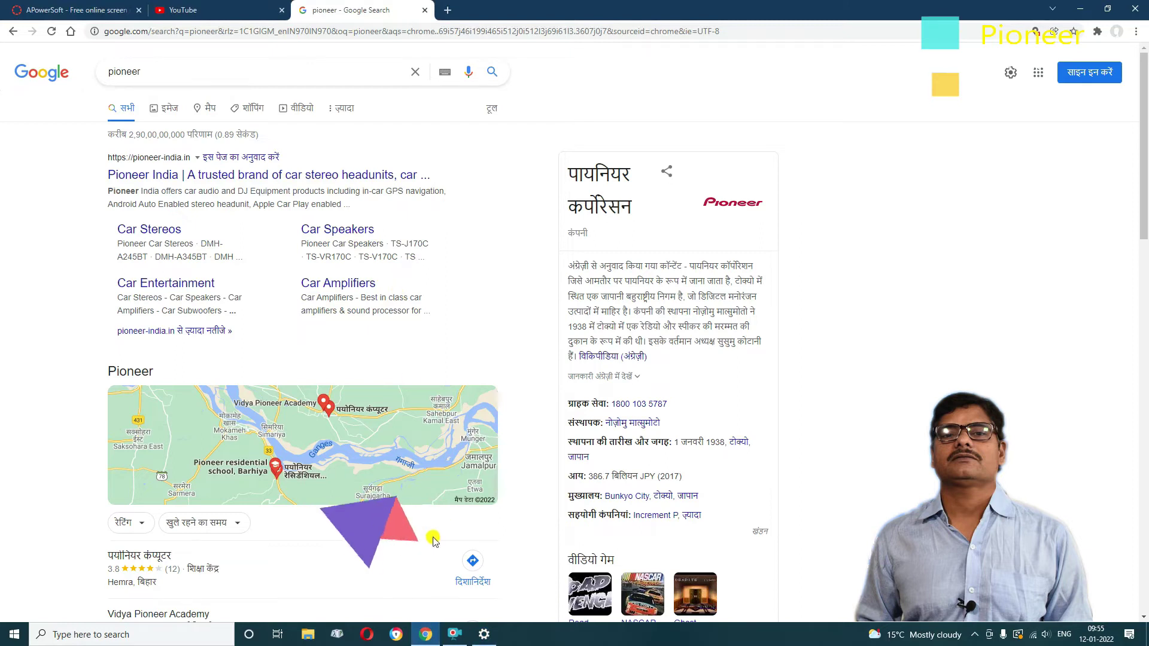
left_click(367, 637)
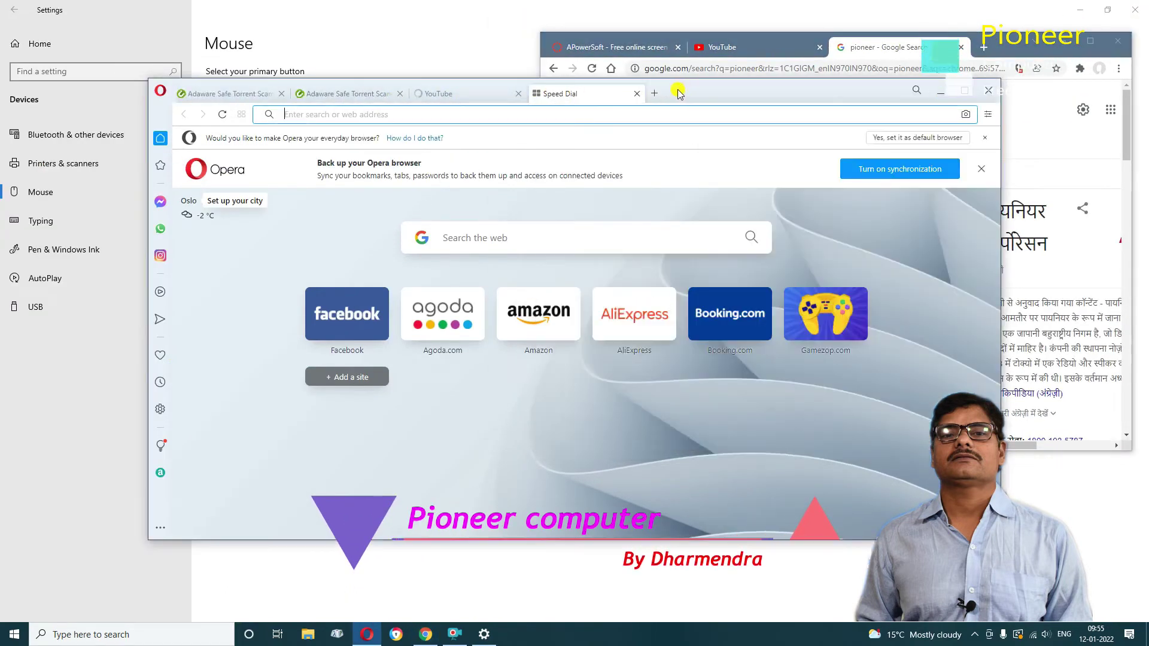
left_click_drag(633, 96, 545, 106)
left_click_drag(863, 237, 510, 237)
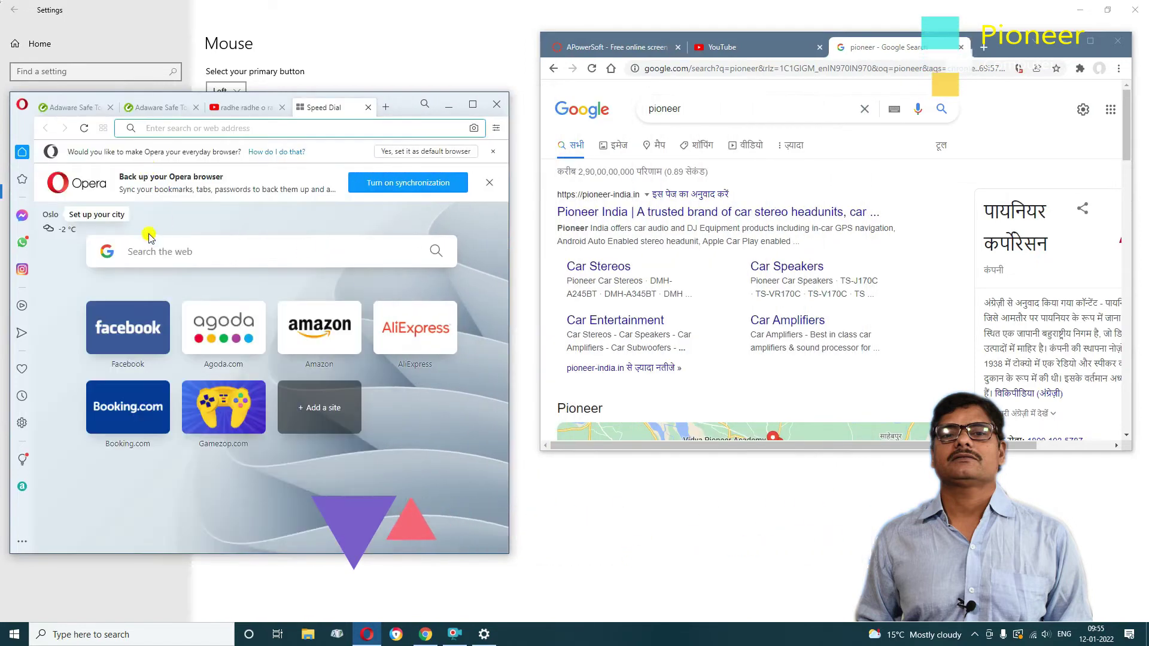
Search the web for "ssc" in the Opera window.
left_click(205, 127)
type("ssc")
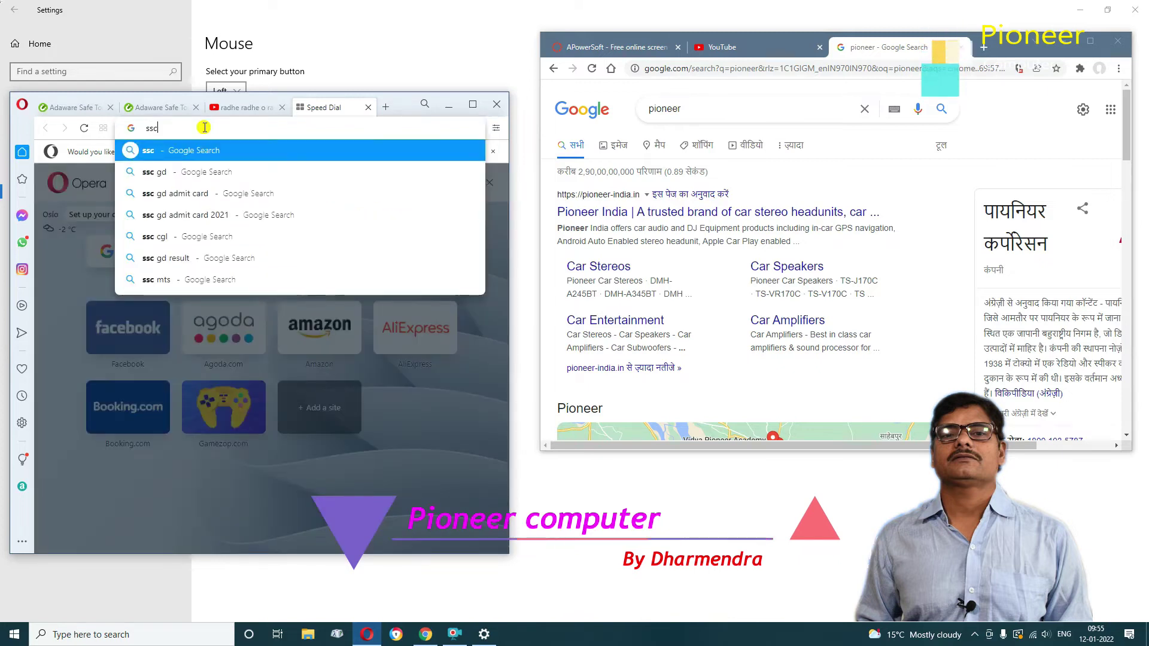
key("Return")
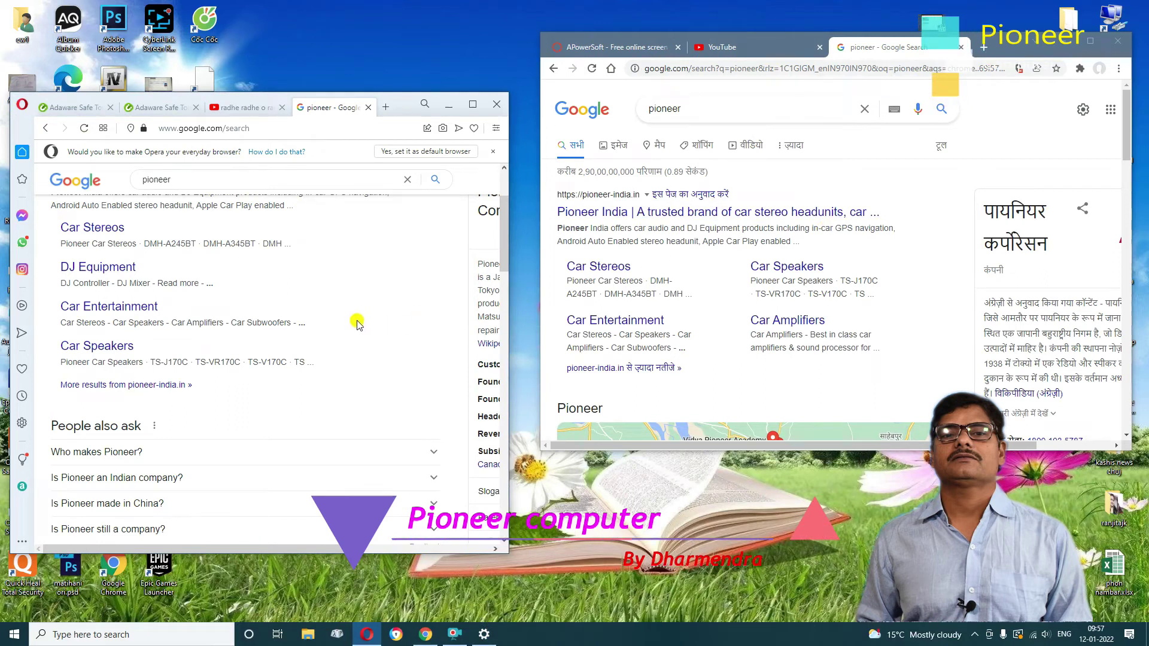
Test mouse wheel scrolling on the pioneer search results in the Opera window beside Chrome.
scroll(322, 290, "down", 3)
scroll(329, 290, "up", 2)
scroll(335, 291, "down", 4)
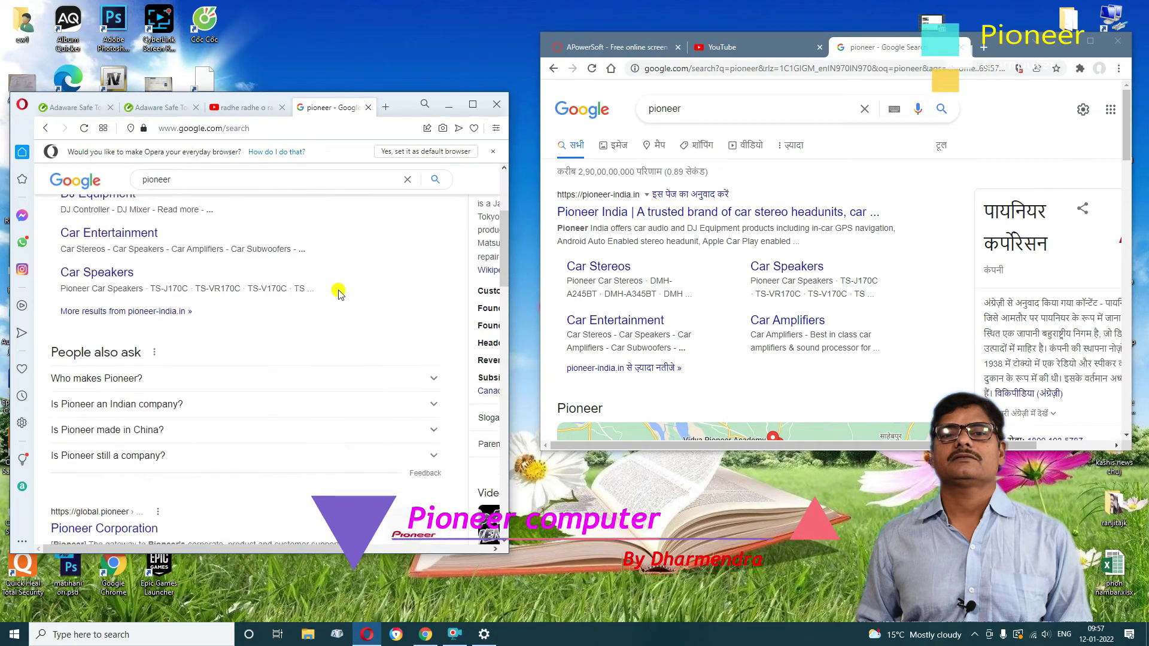
scroll(340, 292, "down", 2)
scroll(341, 290, "up", 2)
scroll(342, 291, "up", 3)
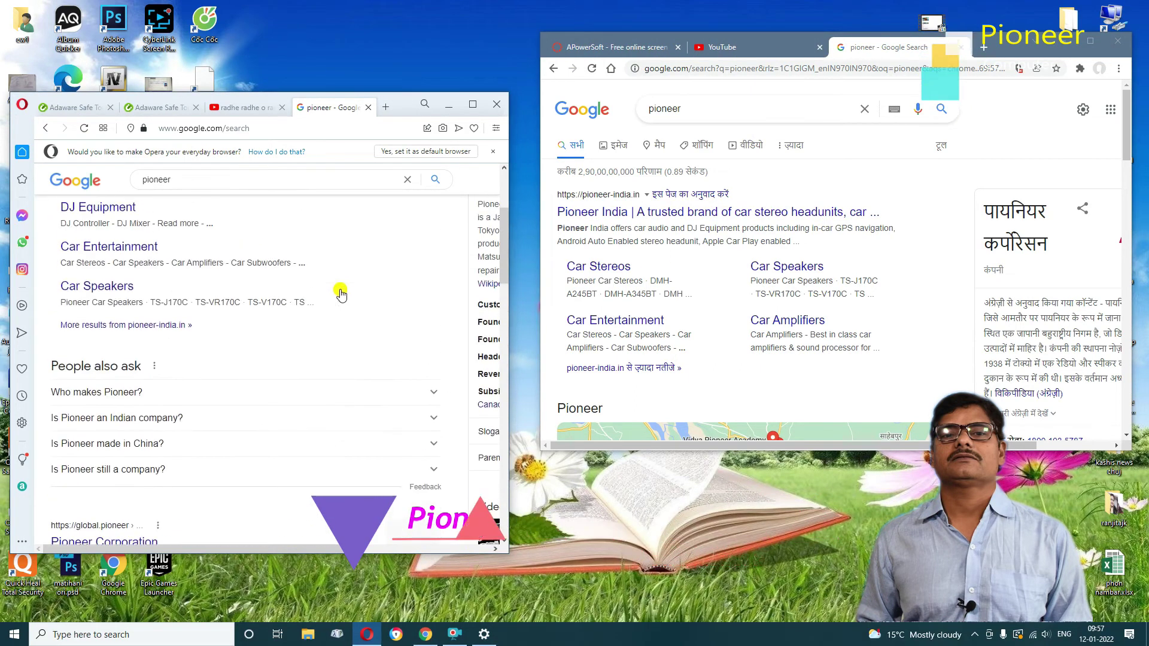
Test mouse wheel scrolling in the active Opera window on the YouTube results and the pioneer search results.
left_click(242, 107)
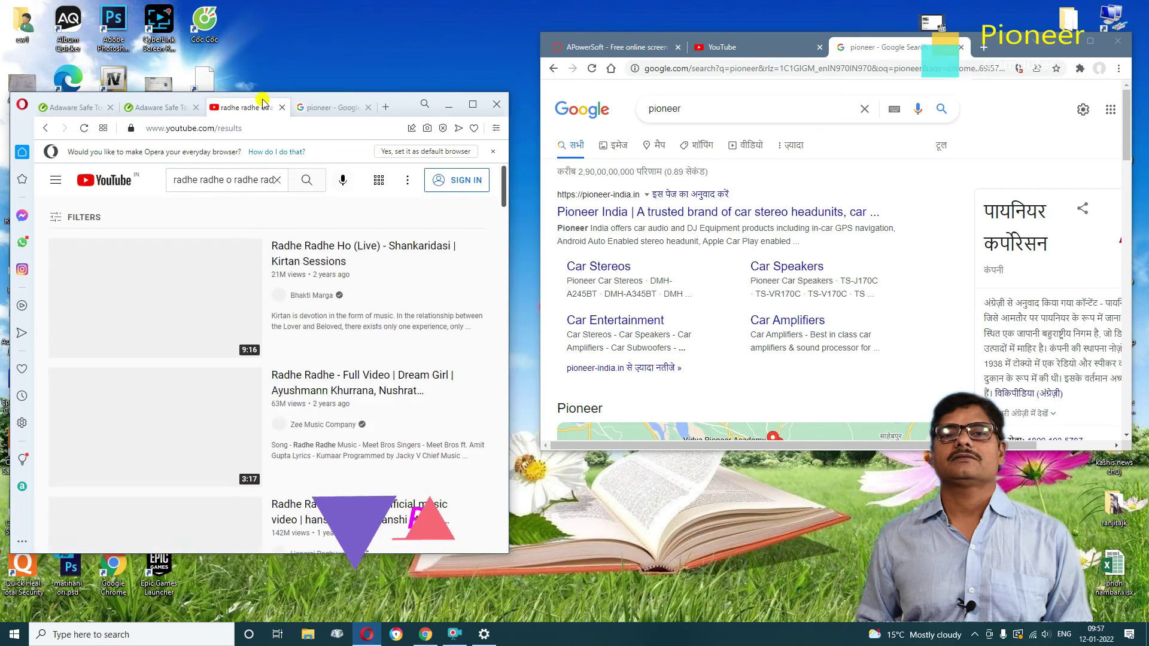
scroll(335, 278, "down", 8)
left_click(331, 107)
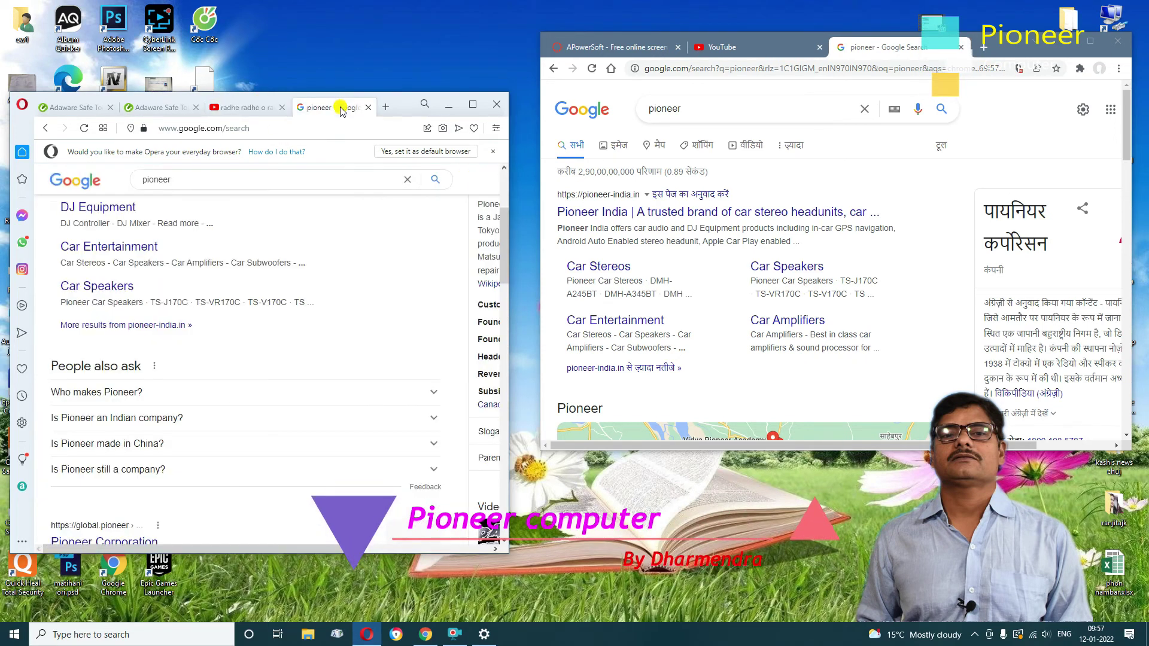
scroll(331, 294, "down", 1)
scroll(329, 290, "up", 5)
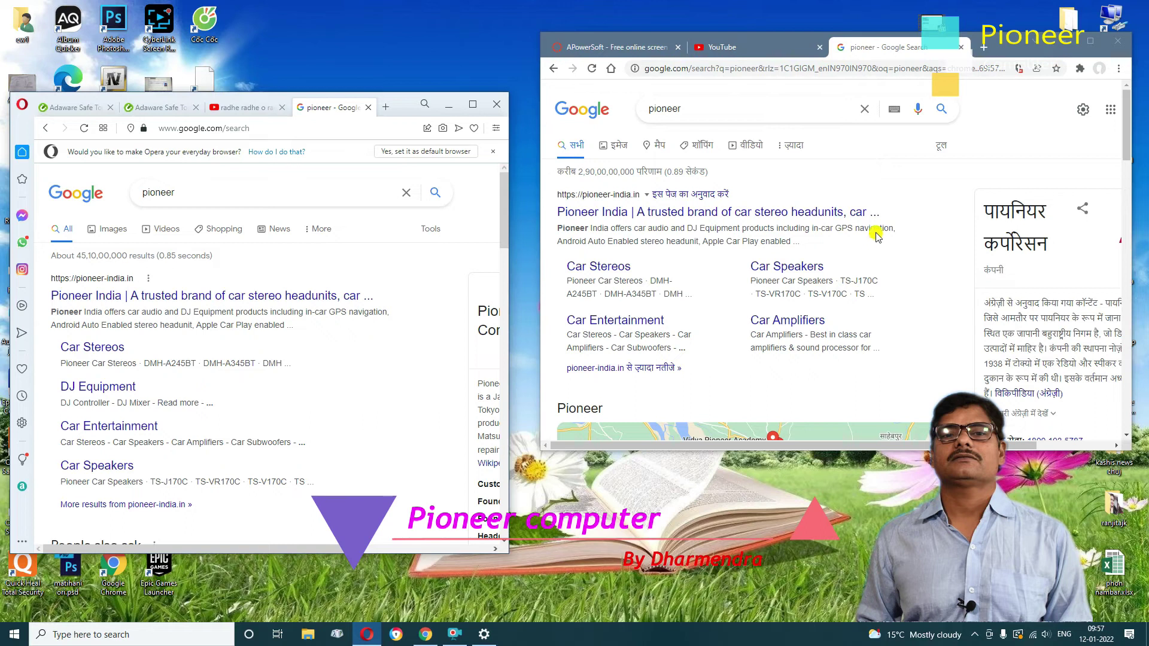
Make the Chrome window active and test mouse wheel scrolling on its pioneer search results.
left_click(786, 50)
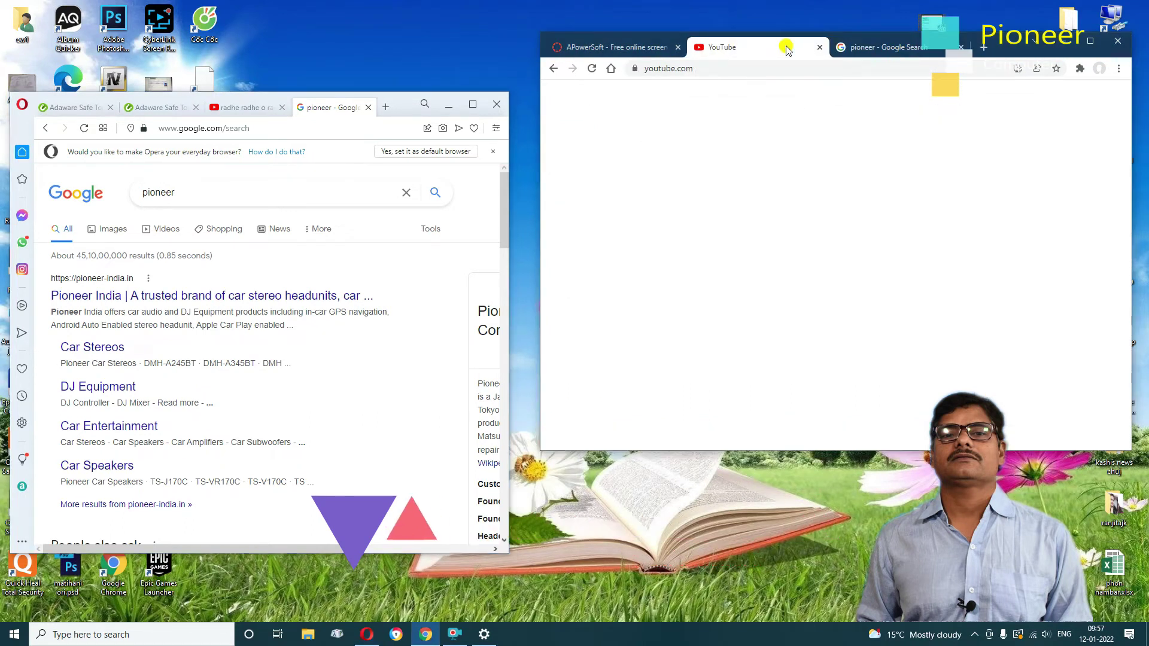
left_click(880, 48)
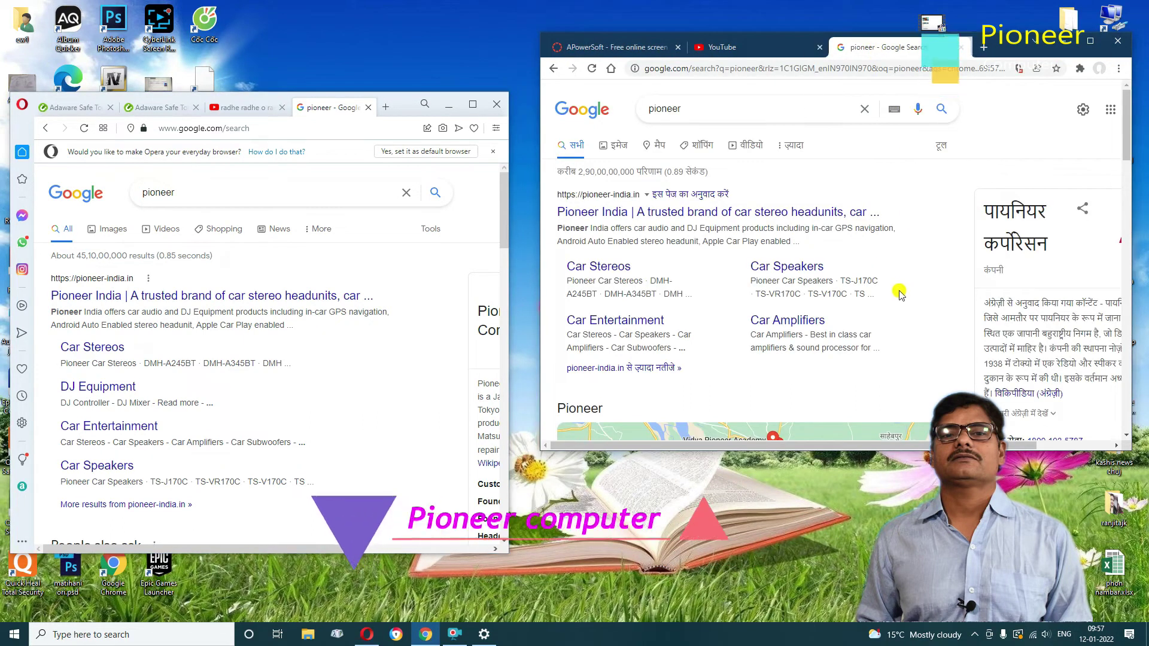
scroll(902, 287, "down", 3)
scroll(912, 276, "down", 4)
scroll(909, 266, "up", 6)
scroll(908, 261, "up", 2)
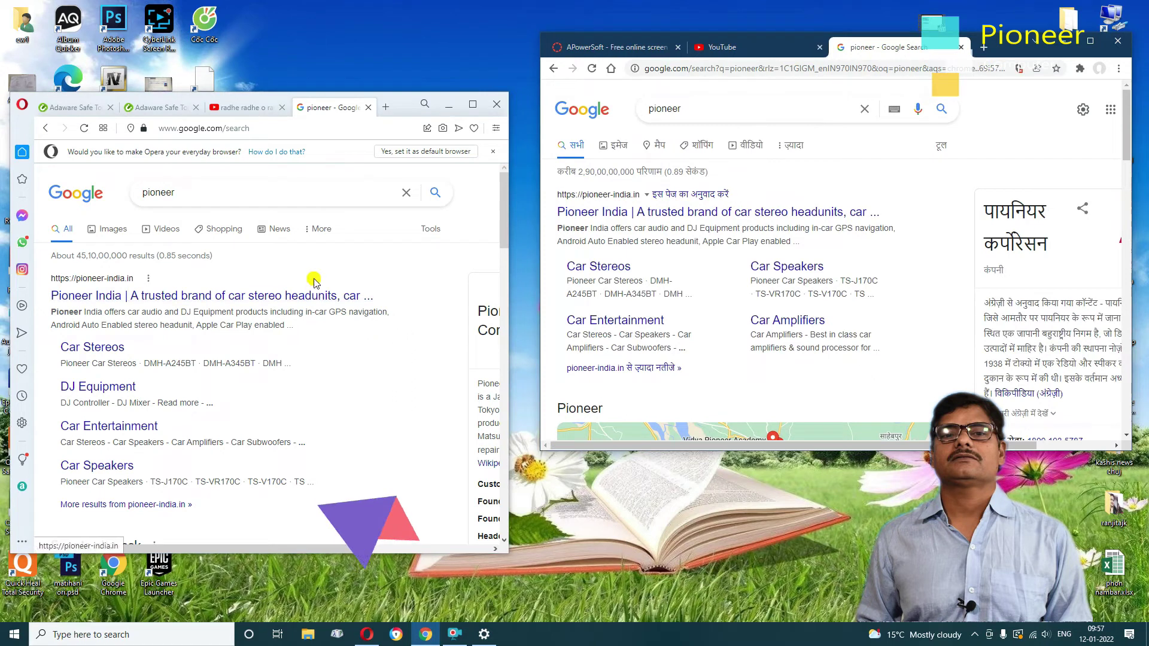
Make the Opera window active again and test mouse wheel scrolling on its pioneer results.
left_click(404, 112)
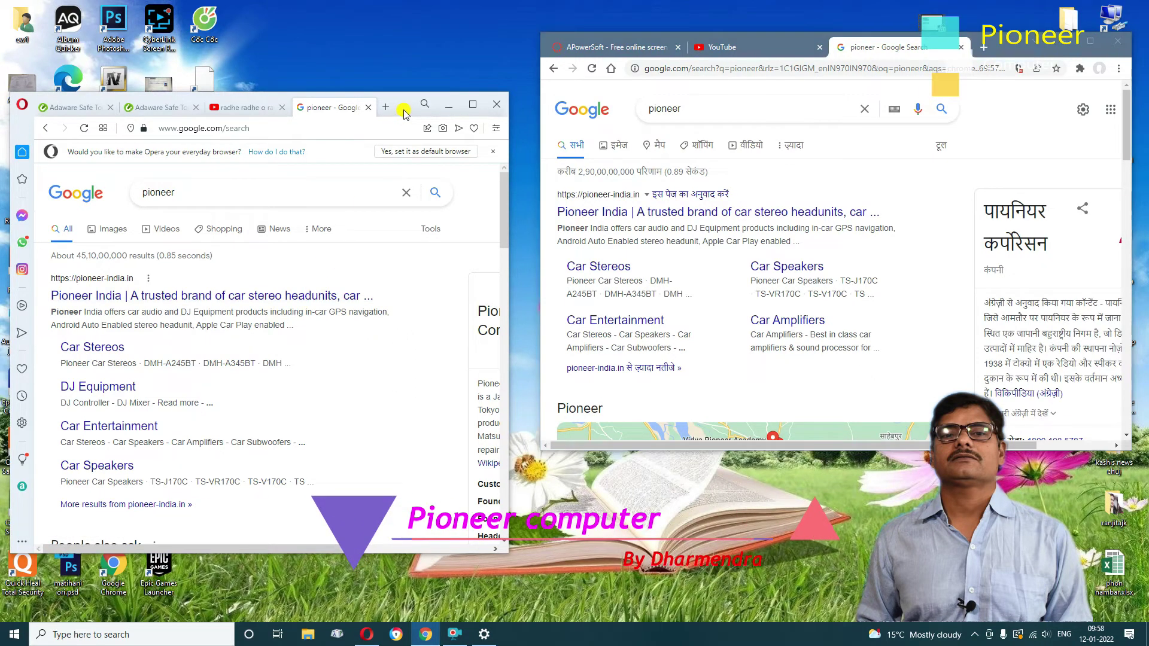
scroll(388, 342, "down", 4)
scroll(388, 338, "down", 2)
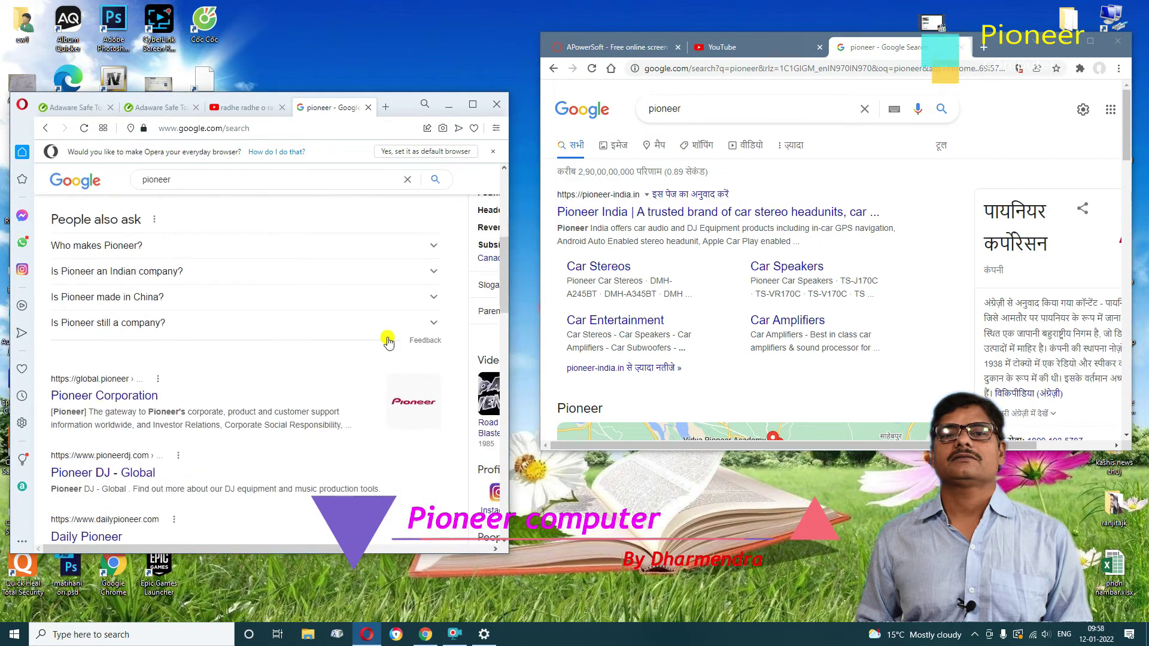
scroll(386, 334, "up", 6)
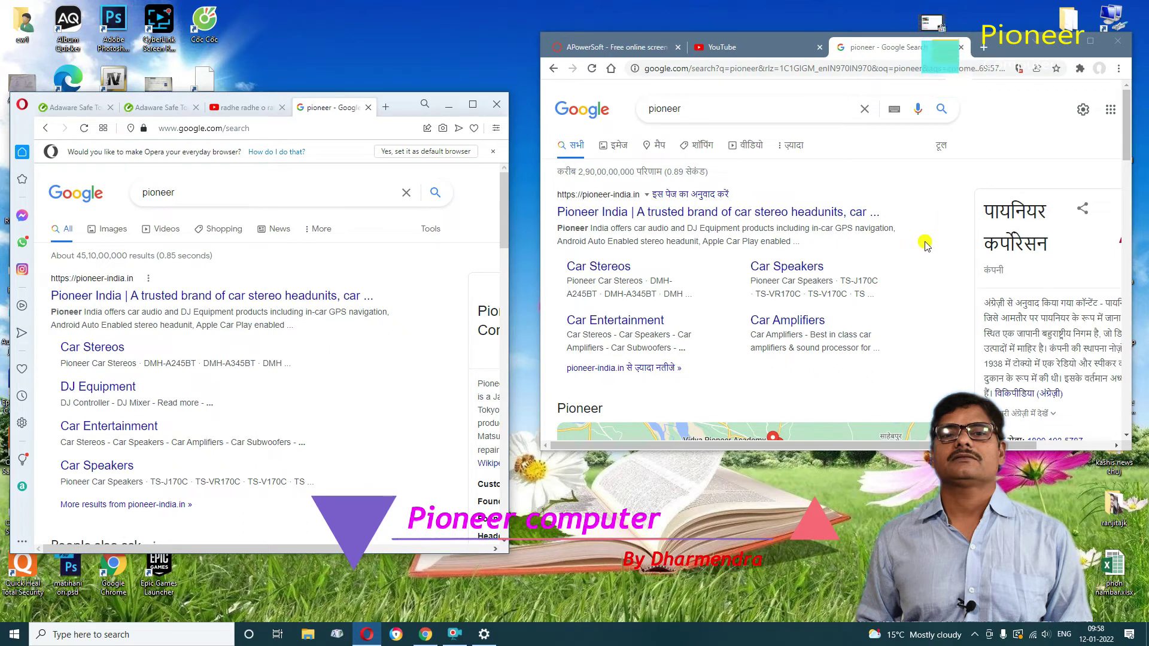
Turn on scrolling inactive windows on hover in the mouse settings and return to the two browser windows.
left_click(485, 636)
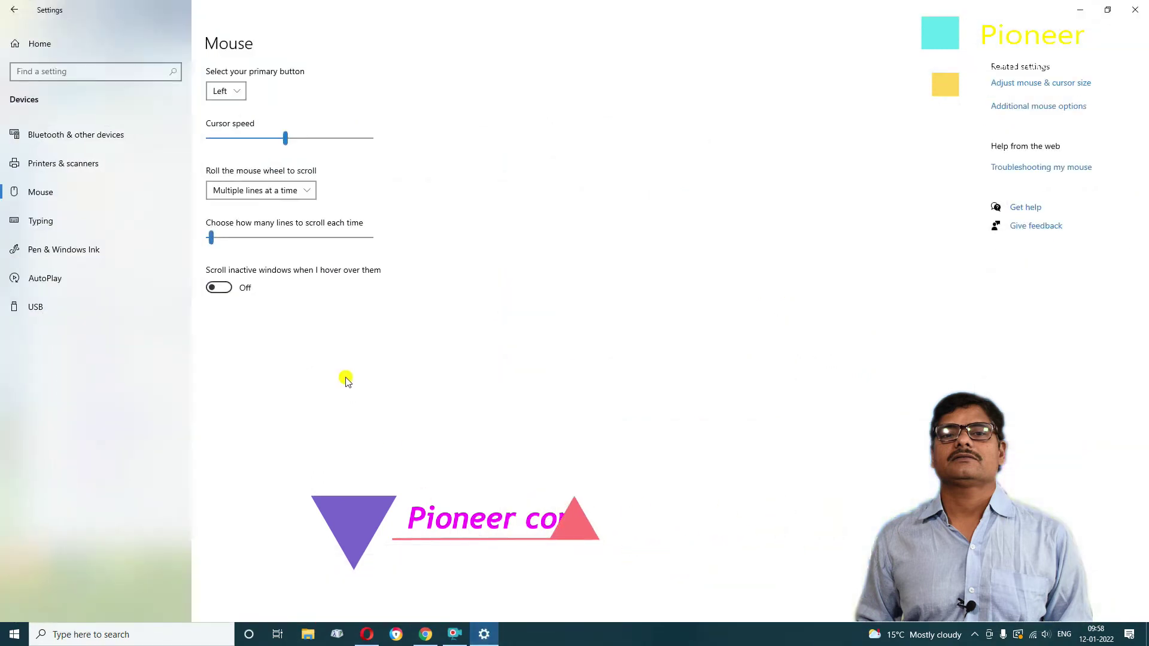
left_click(219, 288)
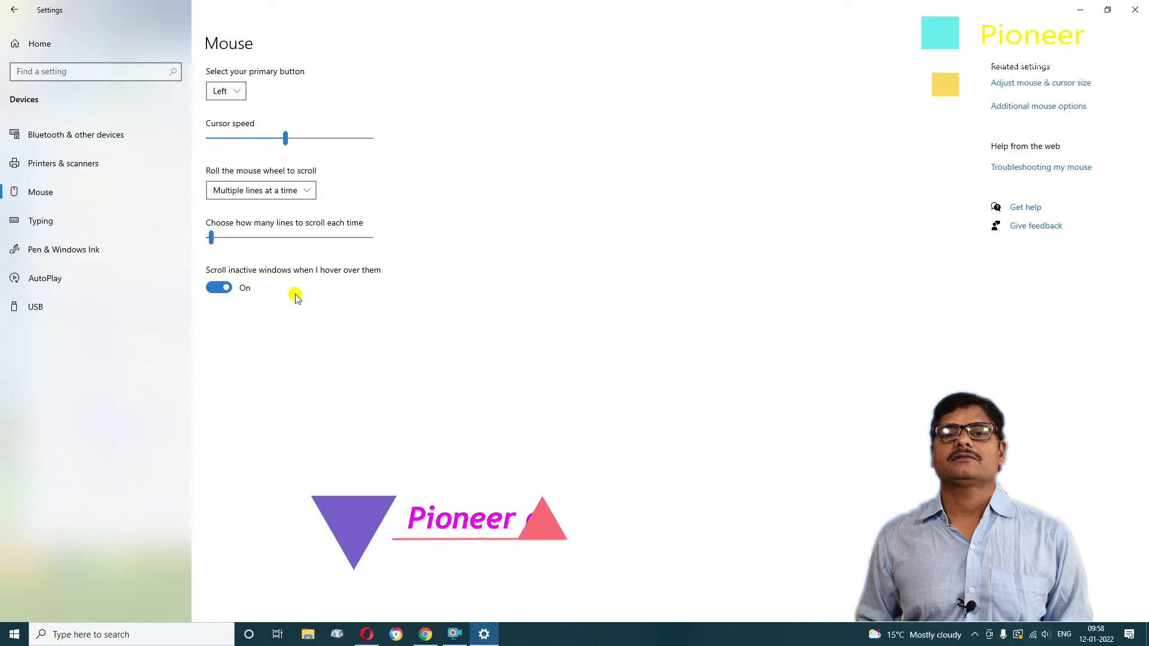
left_click(492, 638)
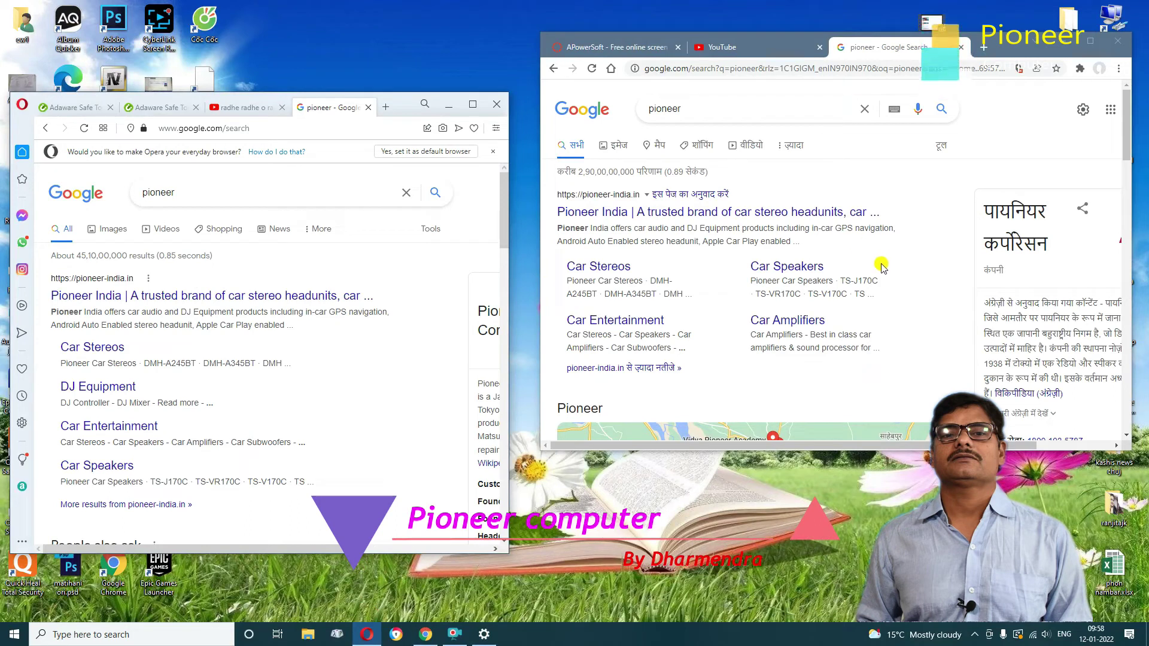
Test mouse wheel scrolling on the pioneer results in both the Chrome and Opera windows without activating either one.
scroll(897, 254, "down", 3)
scroll(902, 239, "up", 3)
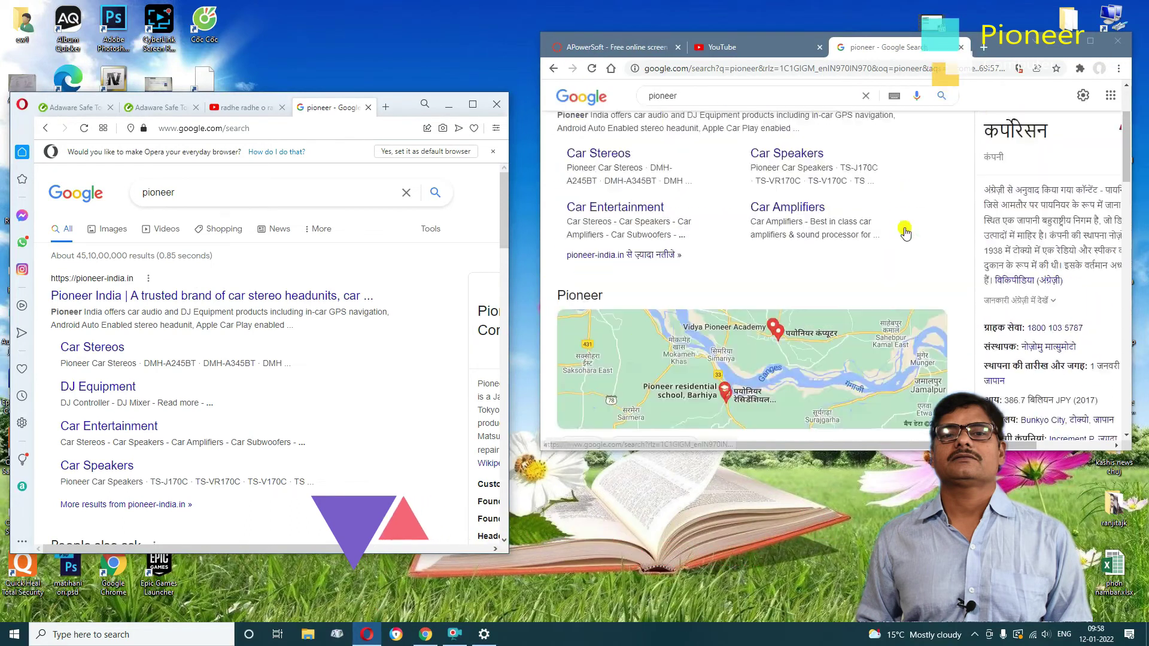
scroll(405, 234, "down", 1)
scroll(398, 270, "down", 3)
scroll(389, 301, "up", 5)
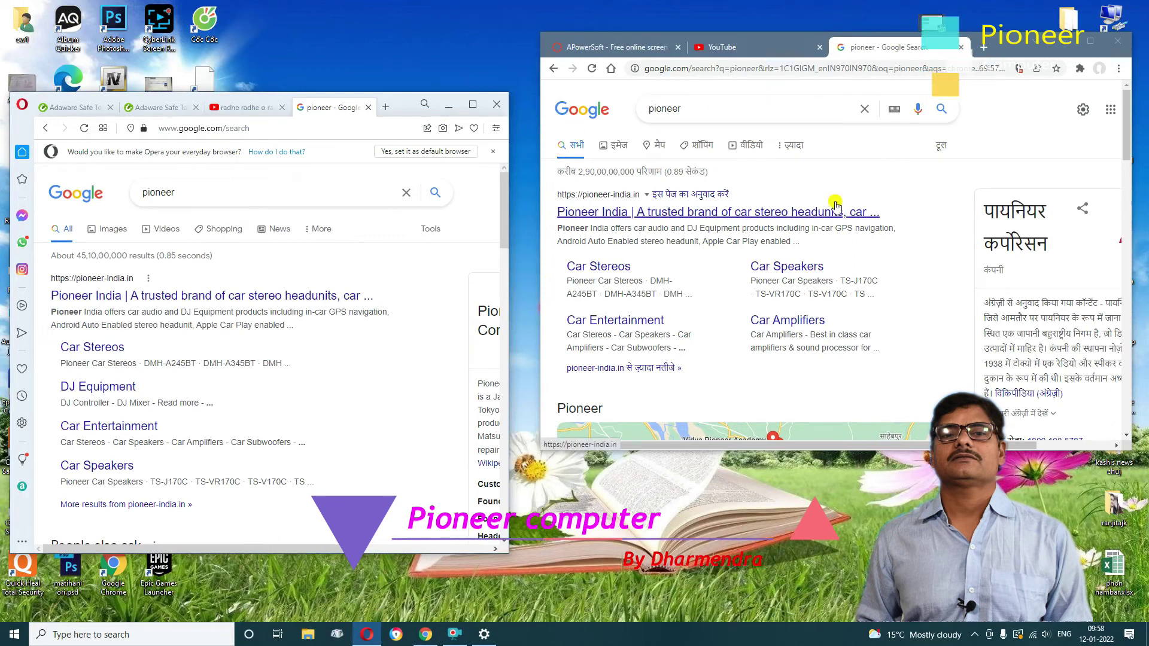
scroll(364, 326, "down", 6)
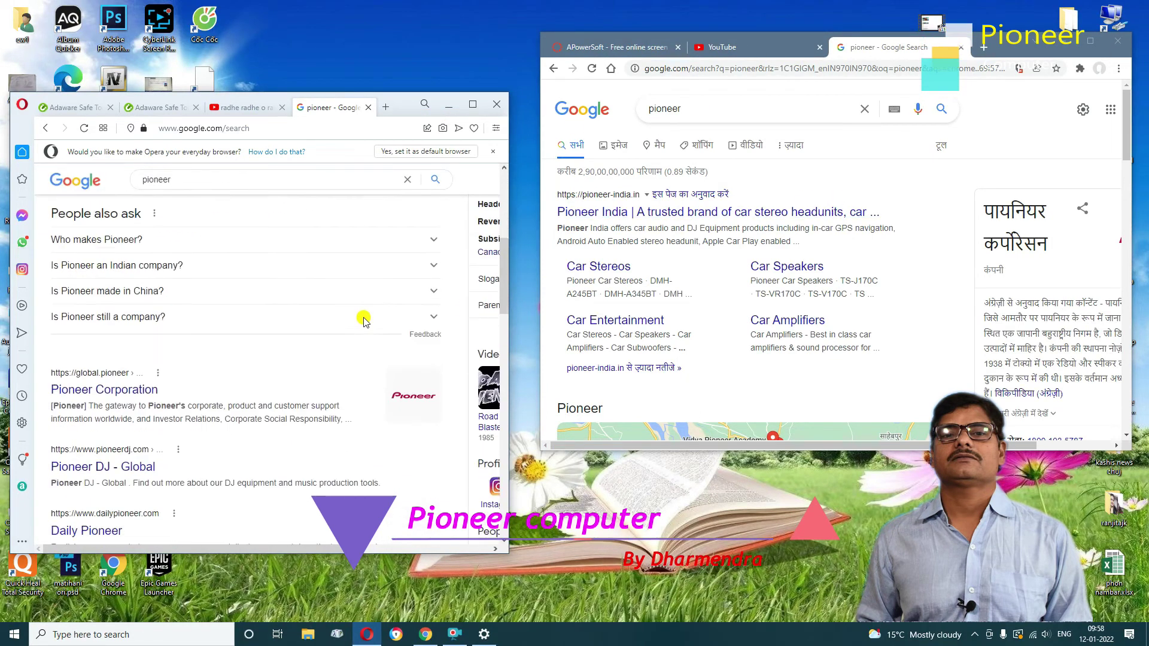
scroll(367, 314, "up", 2)
scroll(367, 314, "up", 3)
scroll(939, 269, "down", 3)
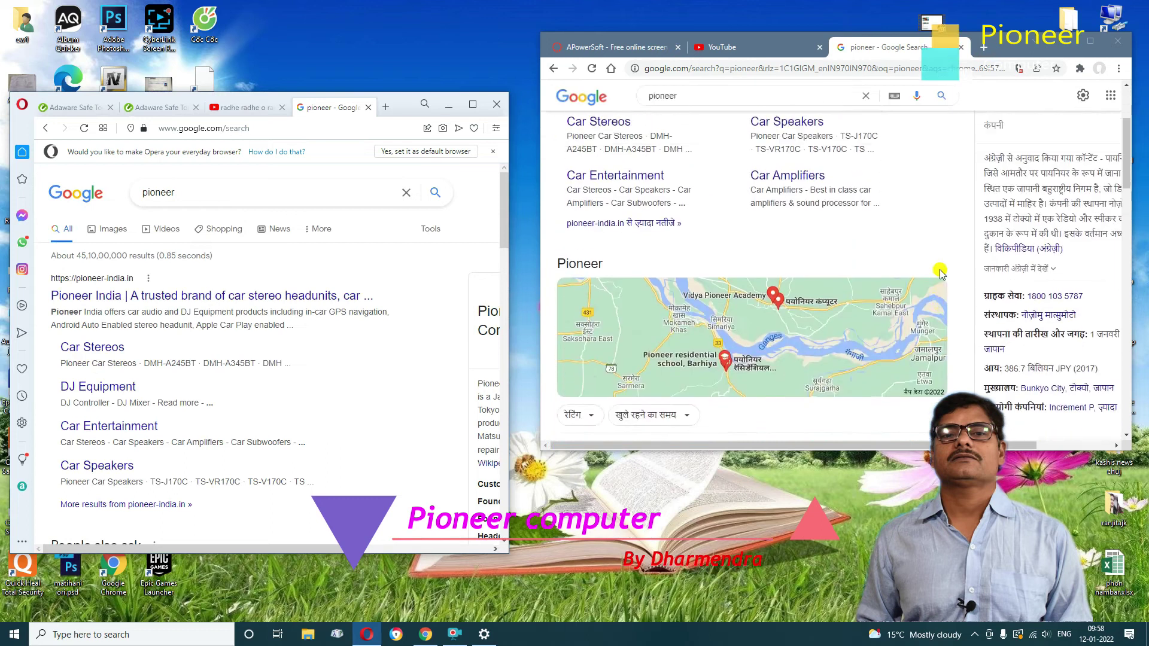
scroll(939, 266, "up", 3)
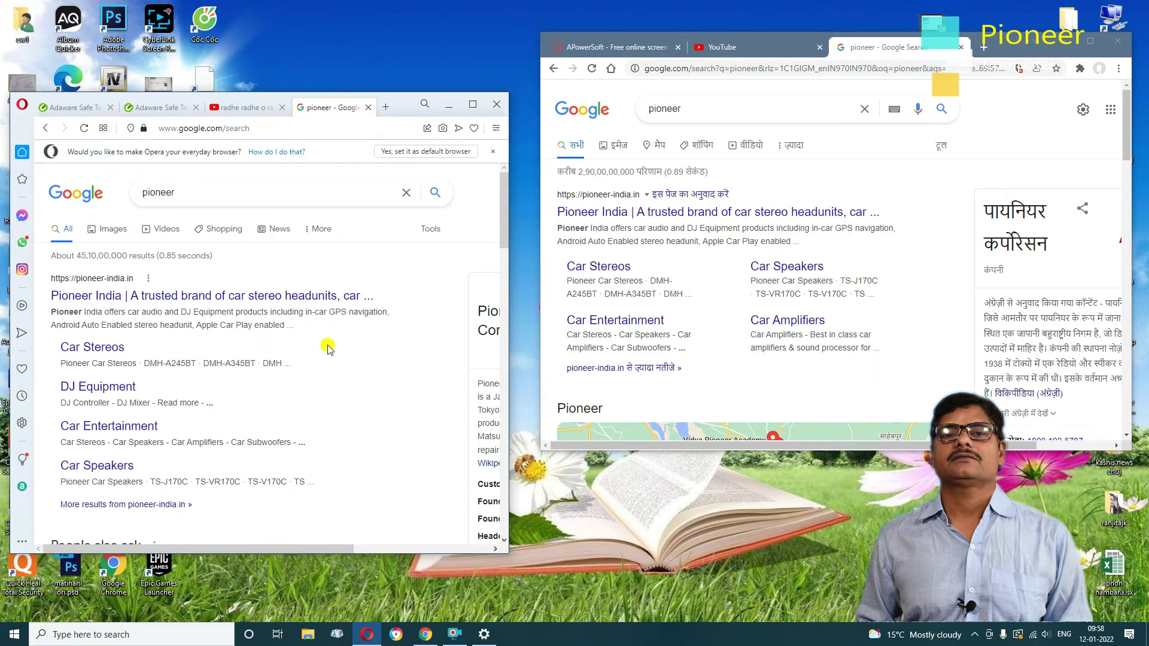
scroll(327, 349, "down", 3)
scroll(324, 323, "up", 3)
scroll(323, 322, "down", 5)
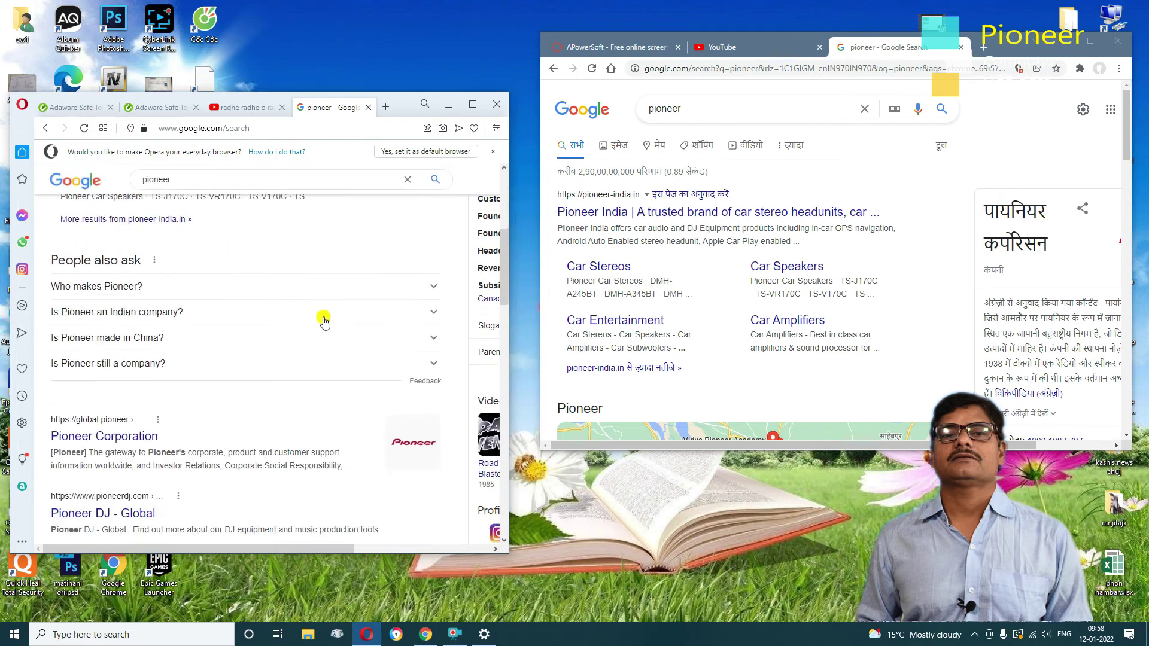
scroll(323, 322, "up", 5)
scroll(836, 284, "down", 4)
scroll(850, 292, "up", 4)
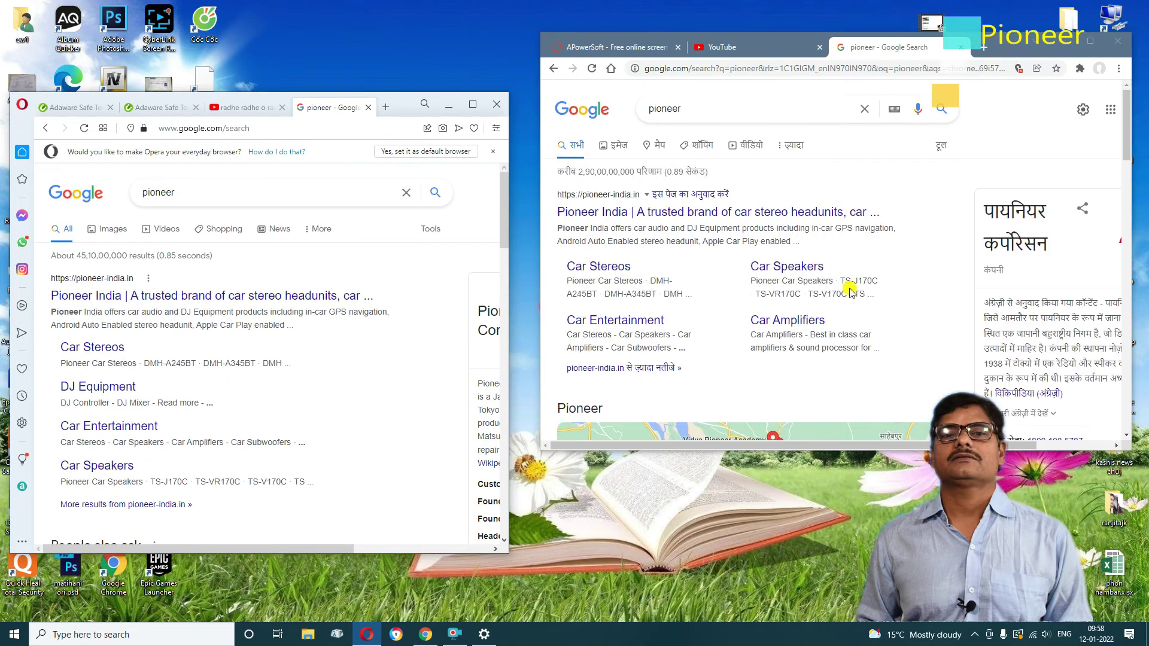
scroll(855, 295, "down", 3)
scroll(858, 297, "up", 3)
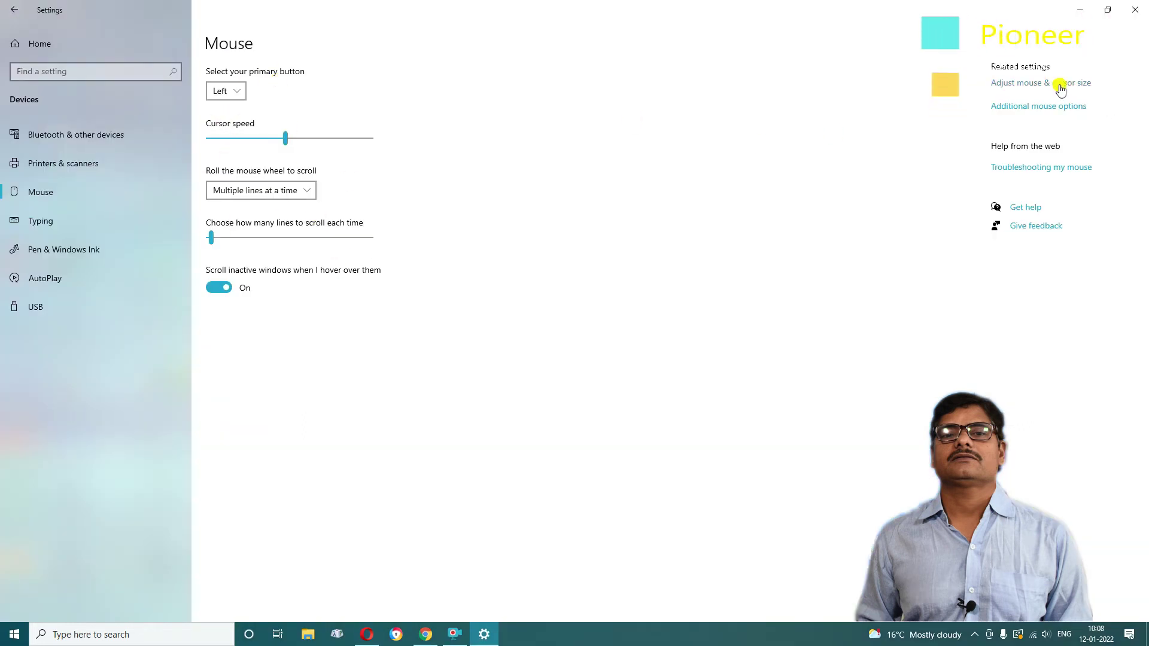
Minimize the Settings window, open the Control Panel through Windows search and maximize it.
left_click(1087, 15)
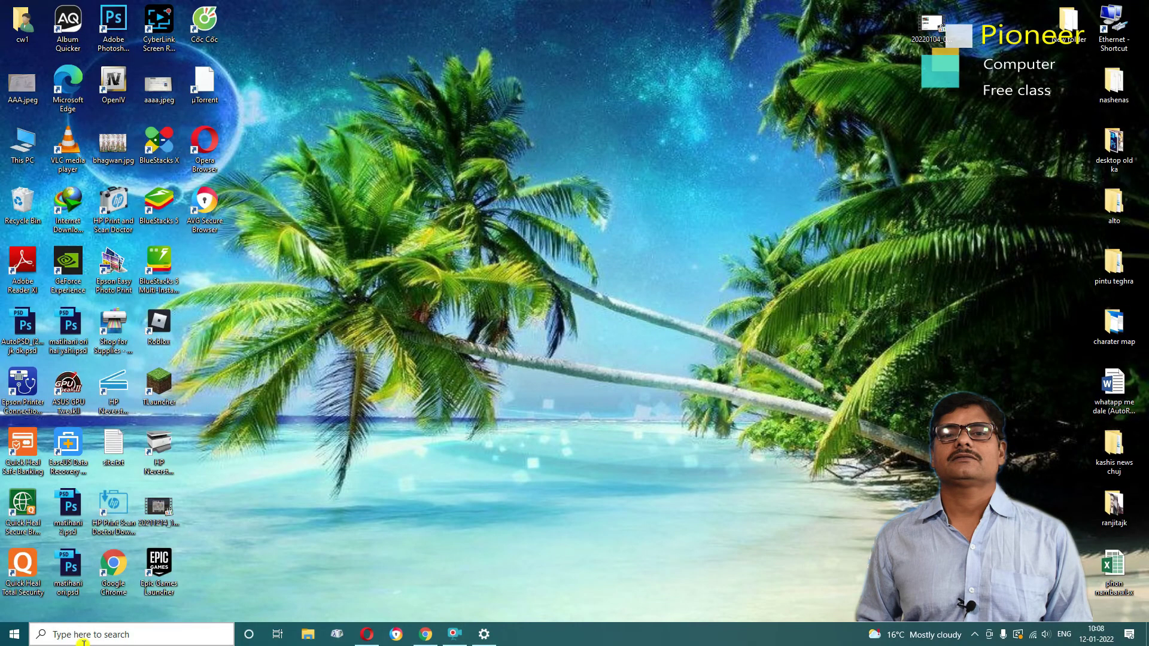
left_click(67, 635)
type("co")
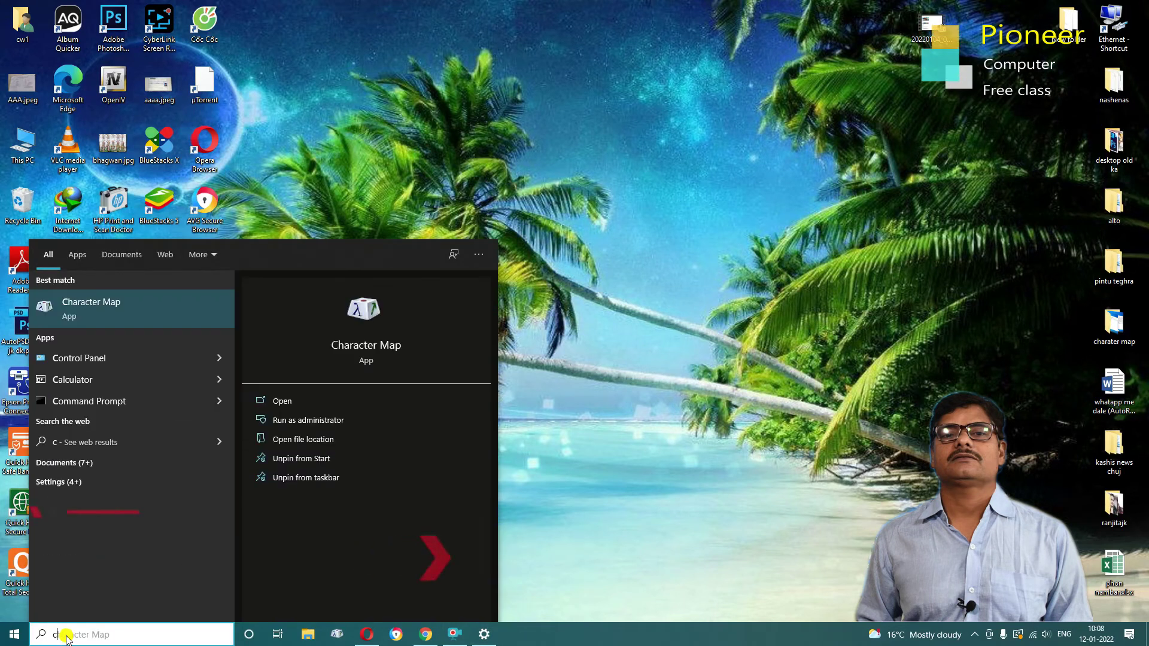
key("Return")
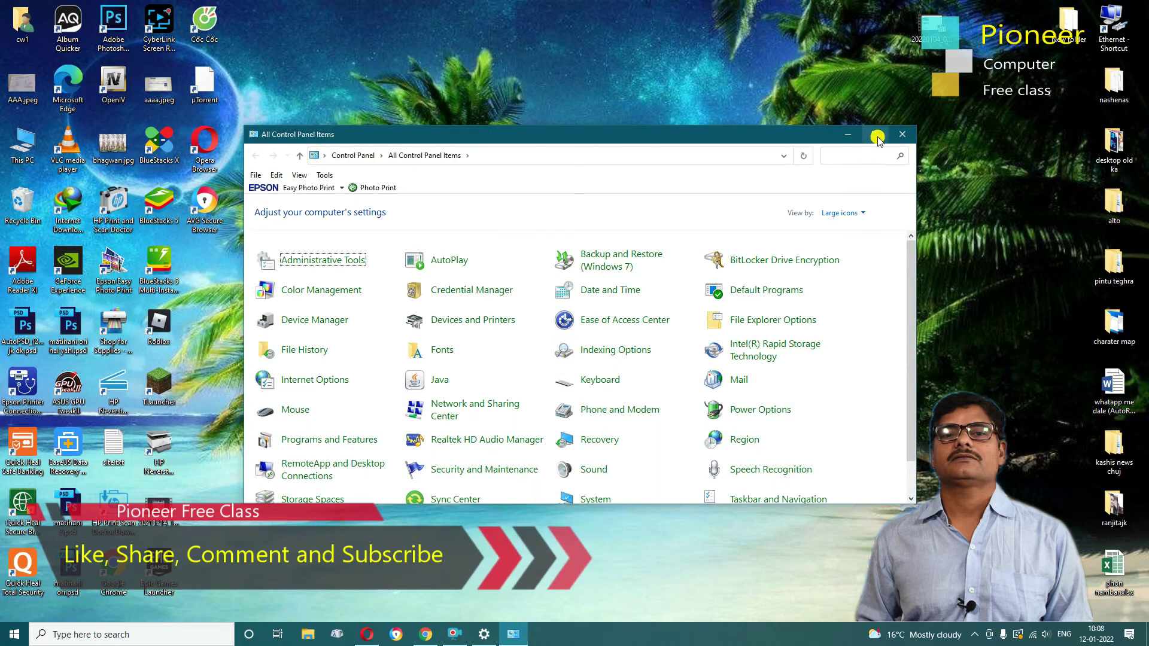
left_click(877, 136)
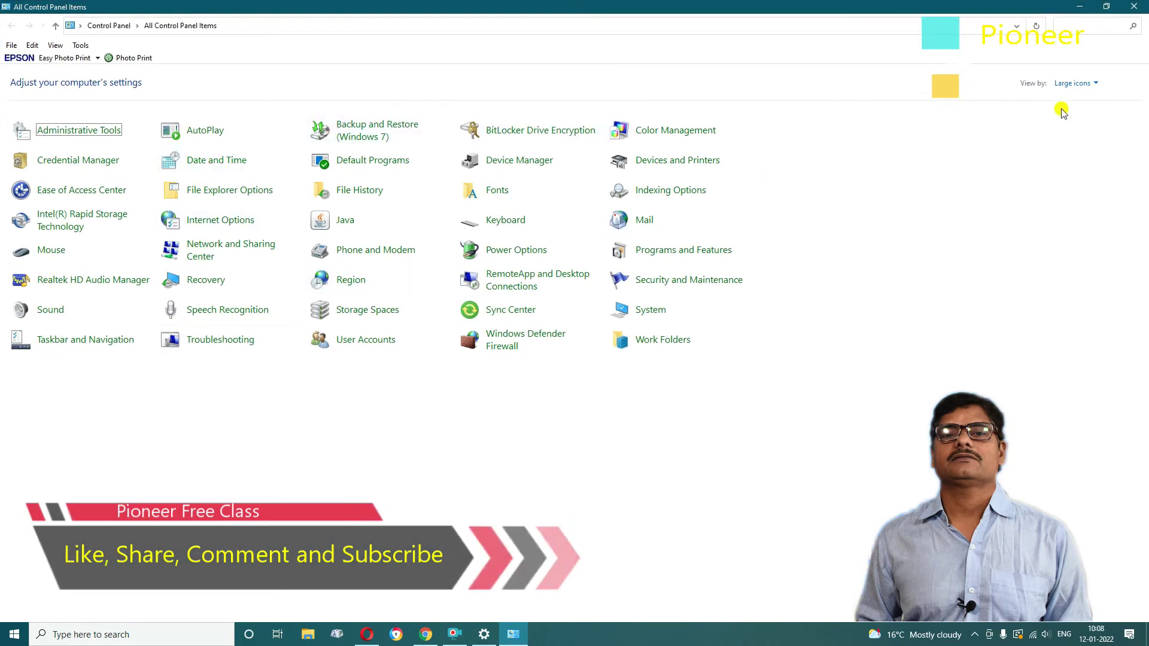
Switch the Control Panel view to Category and back to Large icons.
left_click(1075, 83)
left_click(1082, 99)
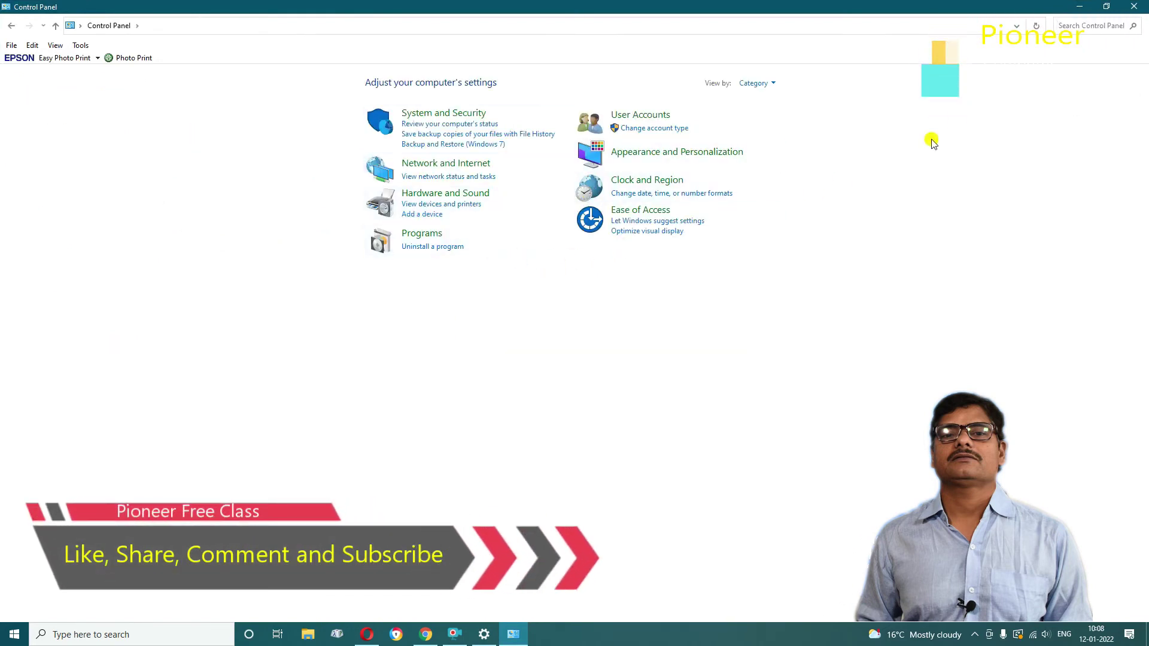
left_click(774, 85)
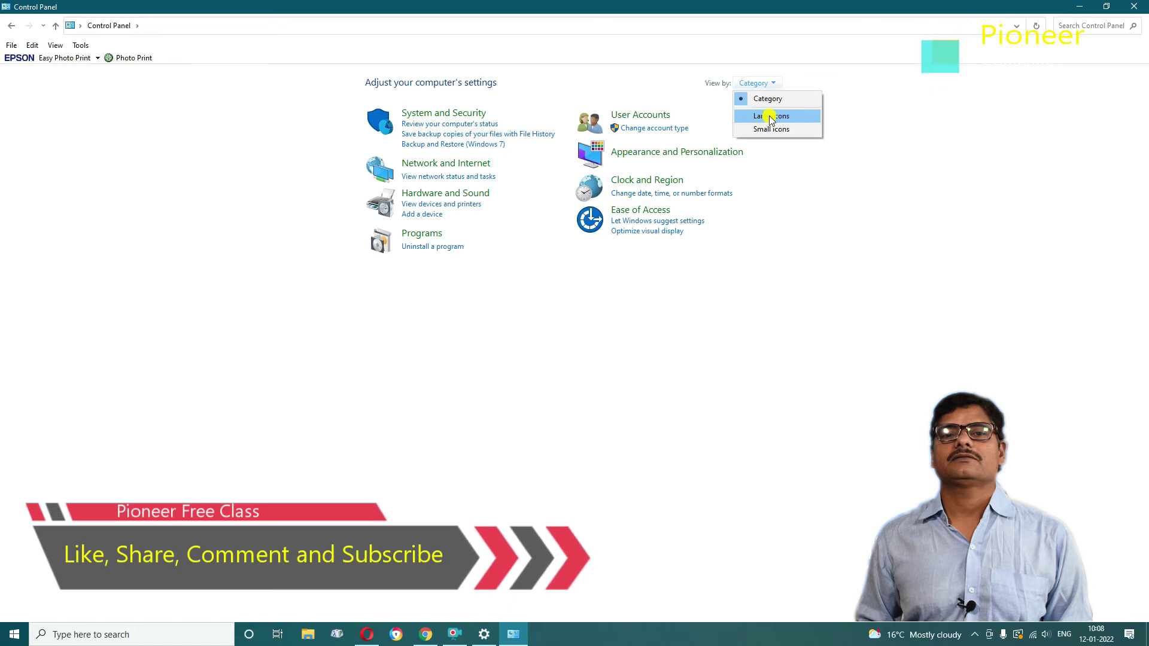
left_click(772, 118)
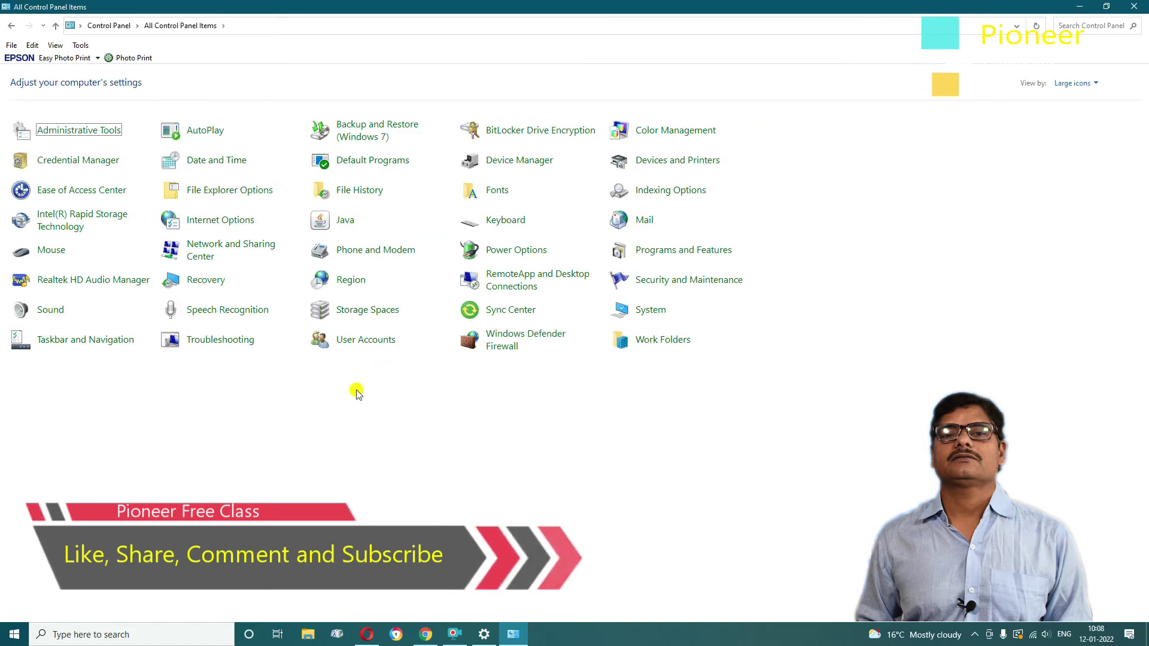
Open the Mouse properties from the Control Panel and turn off switching the primary and secondary buttons.
left_click(57, 253)
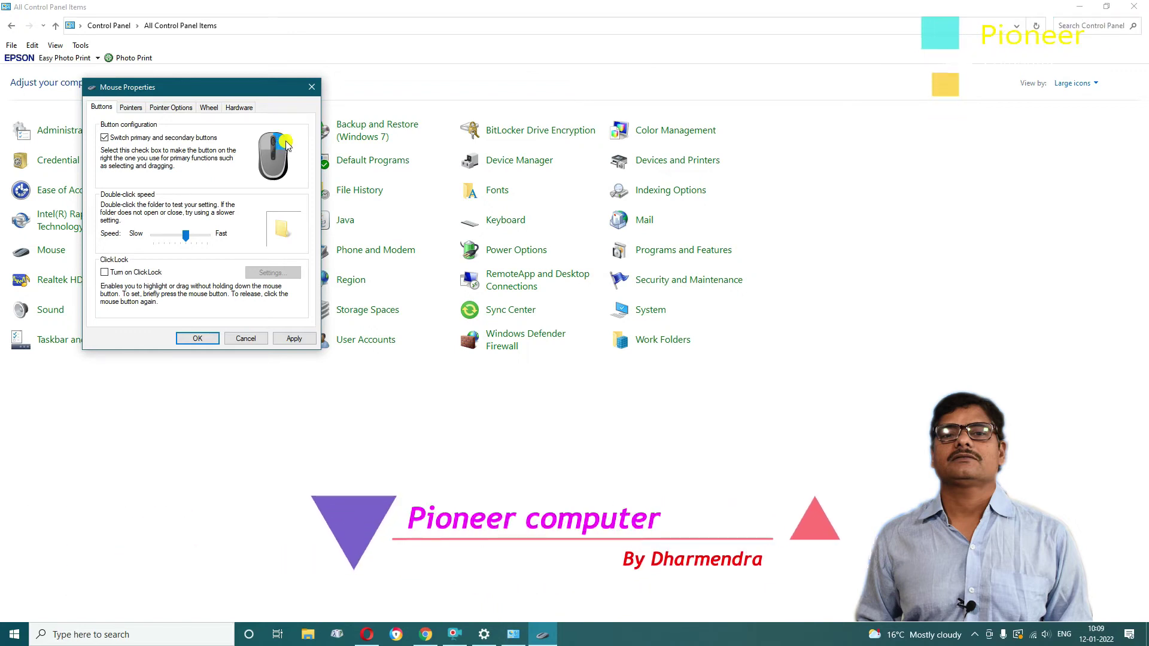
left_click(105, 138)
left_click(126, 137)
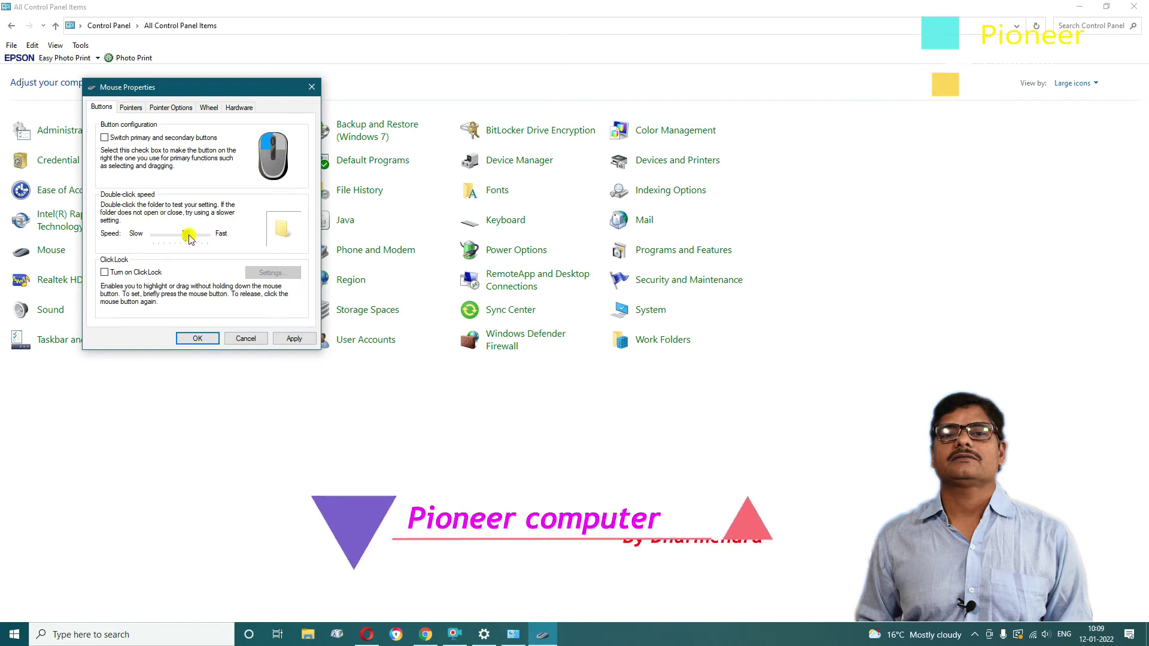
Set the double-click speed near its fastest and then to its slowest setting, testing each on the sample folder.
left_click_drag(190, 238, 205, 235)
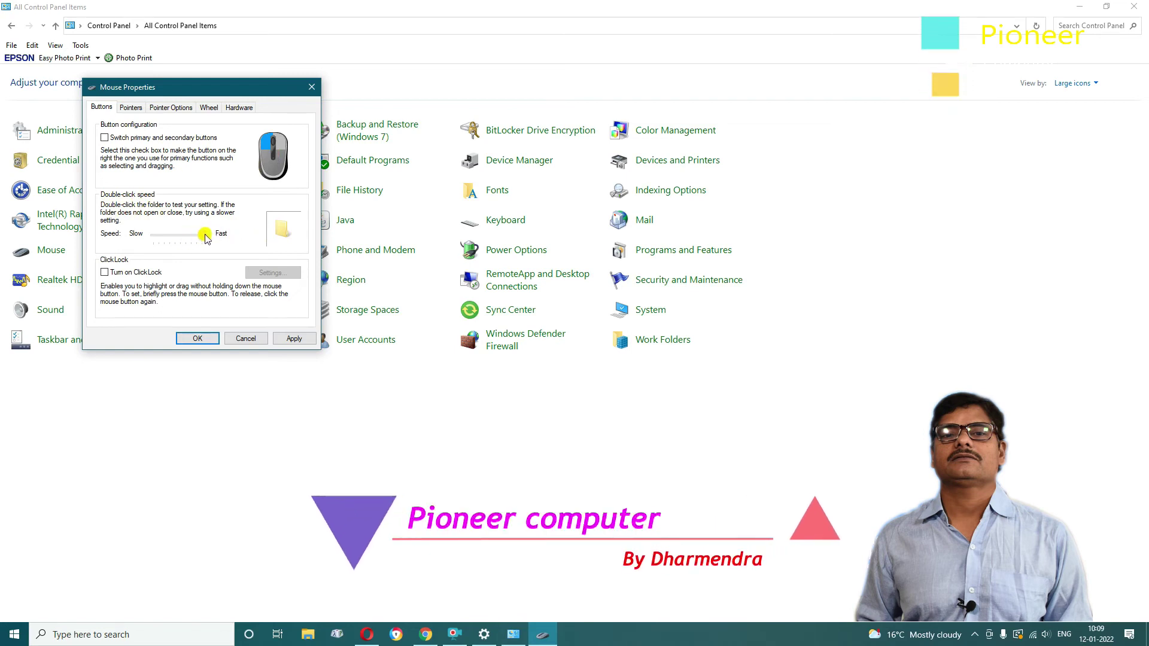
double_click(285, 228)
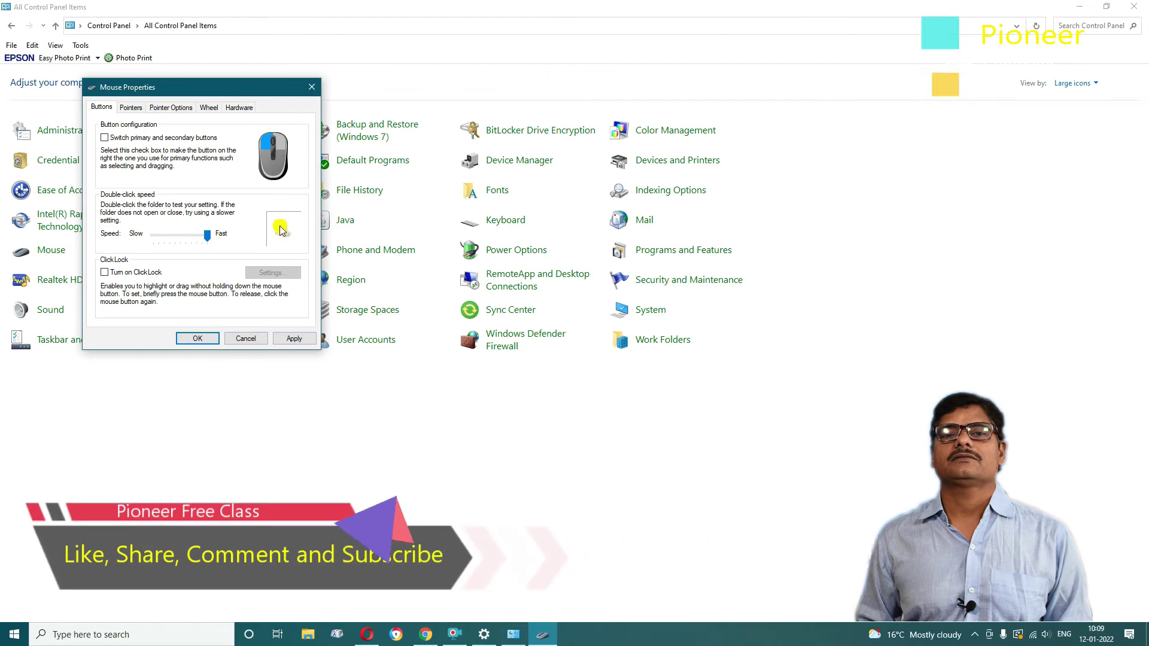
left_click_drag(207, 235, 153, 236)
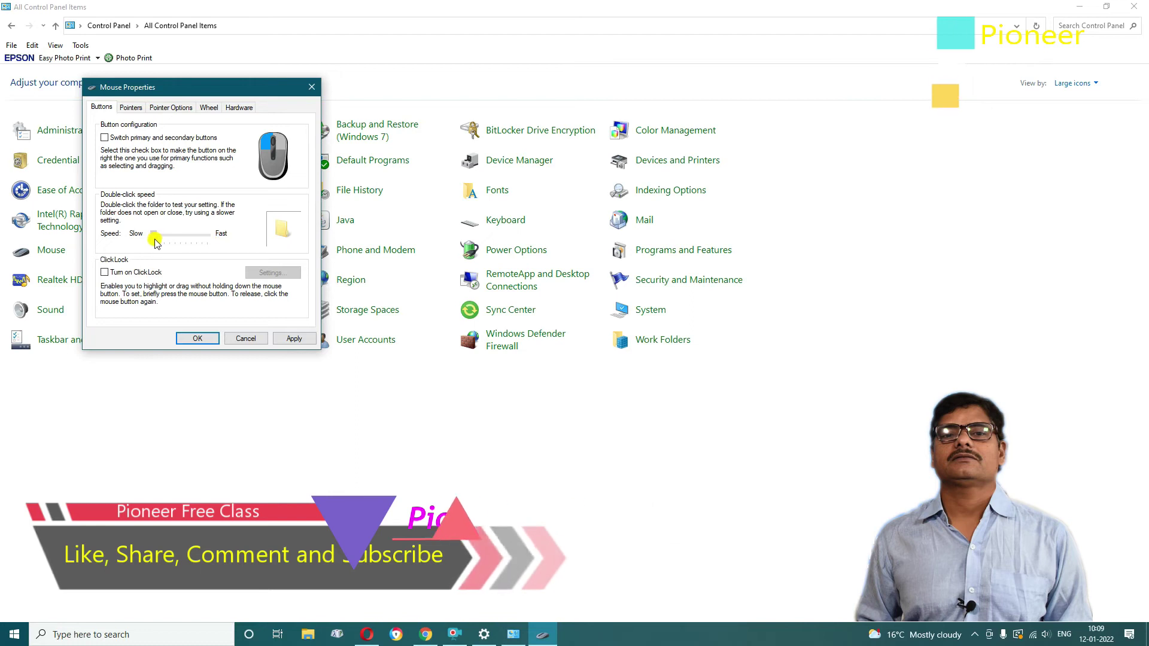
double_click(282, 234)
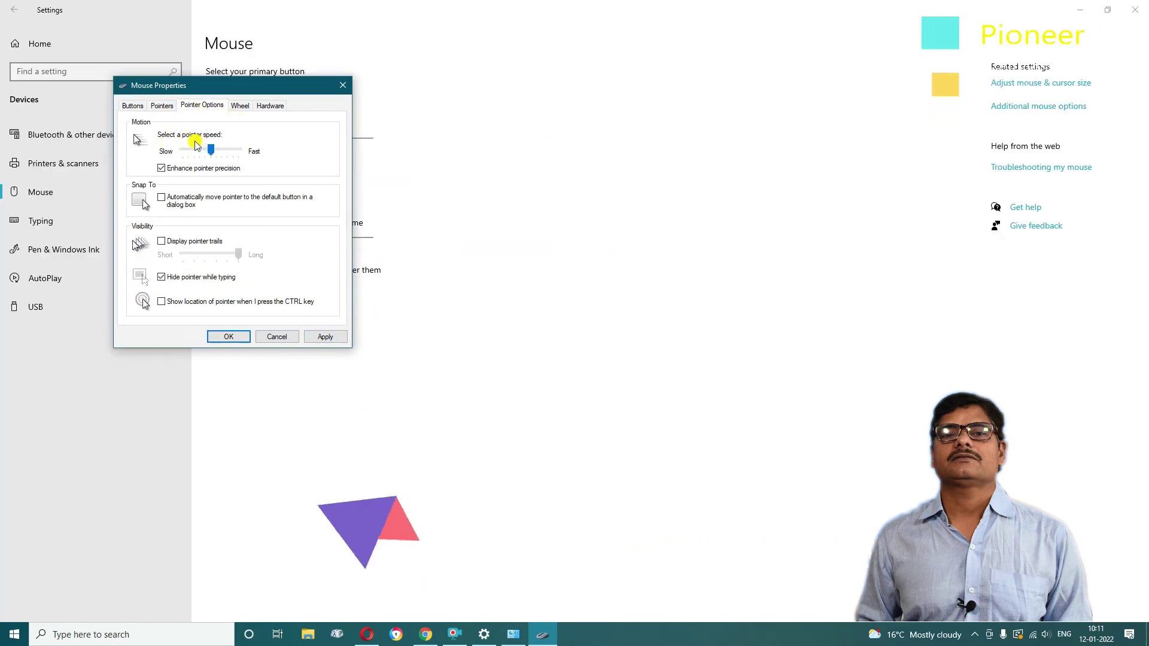
Review the pointer speed option and display the wheel scrolling options in Mouse Properties.
left_click_drag(209, 154, 214, 156)
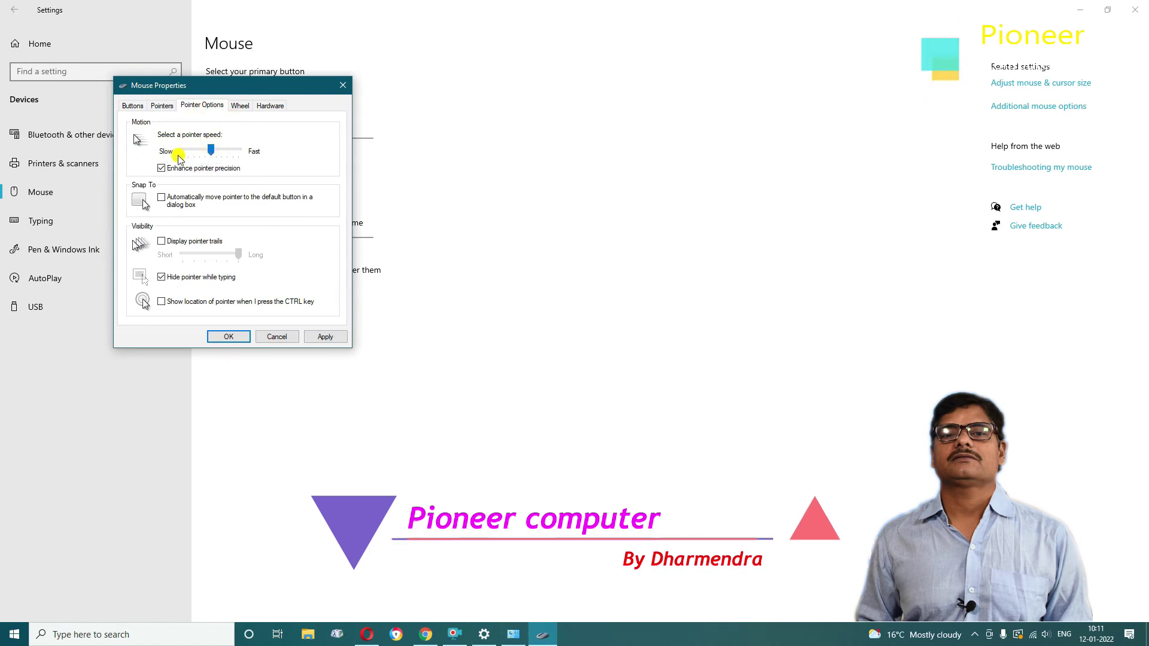
left_click(239, 110)
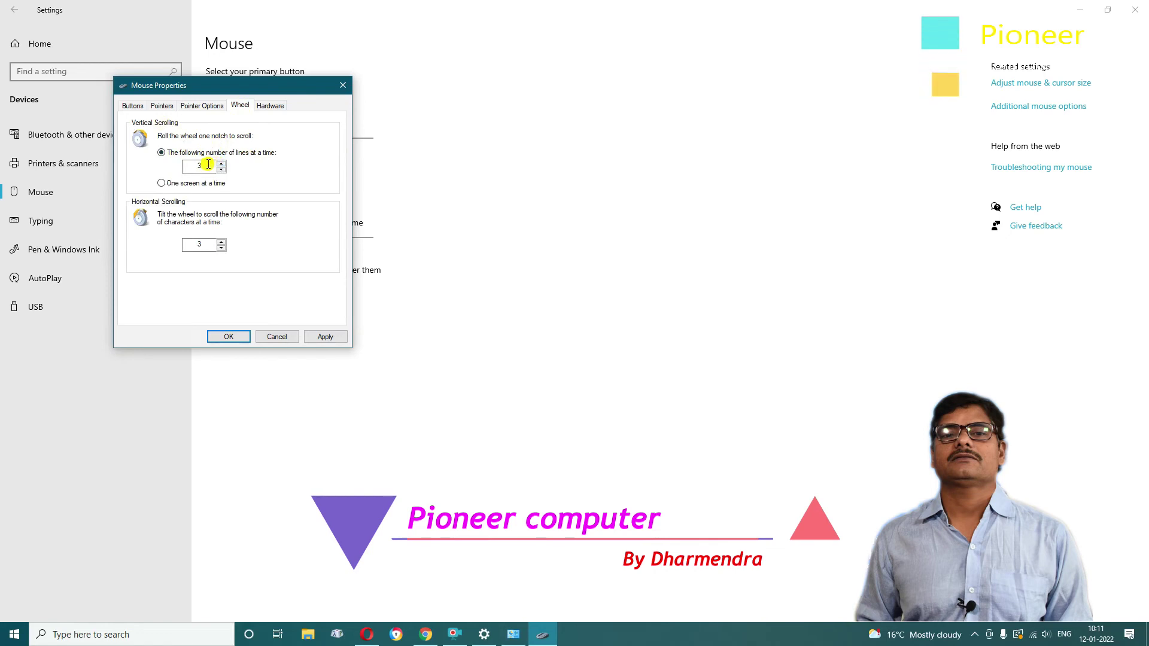
Review the vertical and horizontal wheel scrolling options and accept the Mouse Properties settings.
left_click_drag(212, 91, 521, 107)
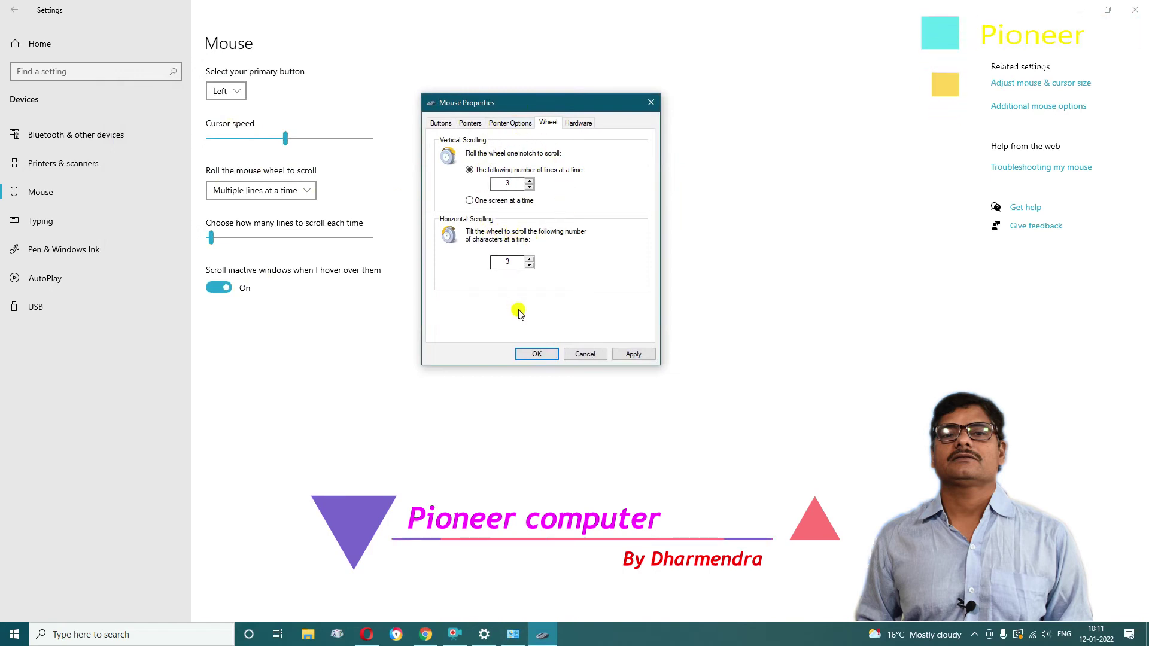
left_click(536, 354)
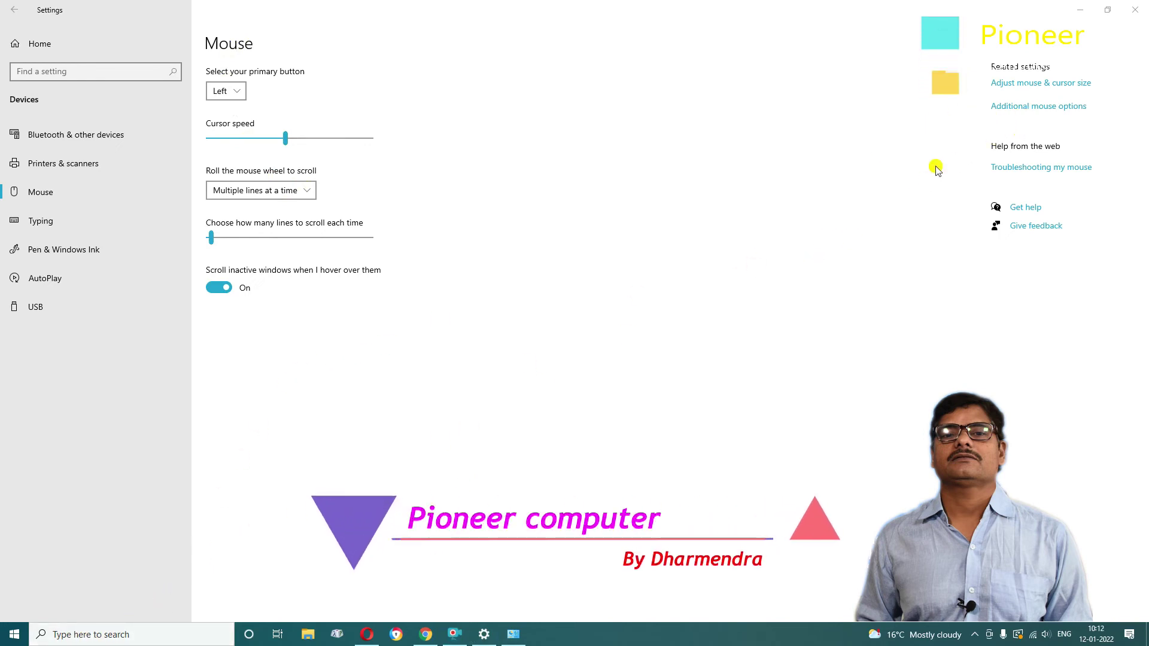
Reopen the additional mouse options, look through the pointer, pointer options, wheel, hardware and button settings, and close them without changes.
left_click(1057, 108)
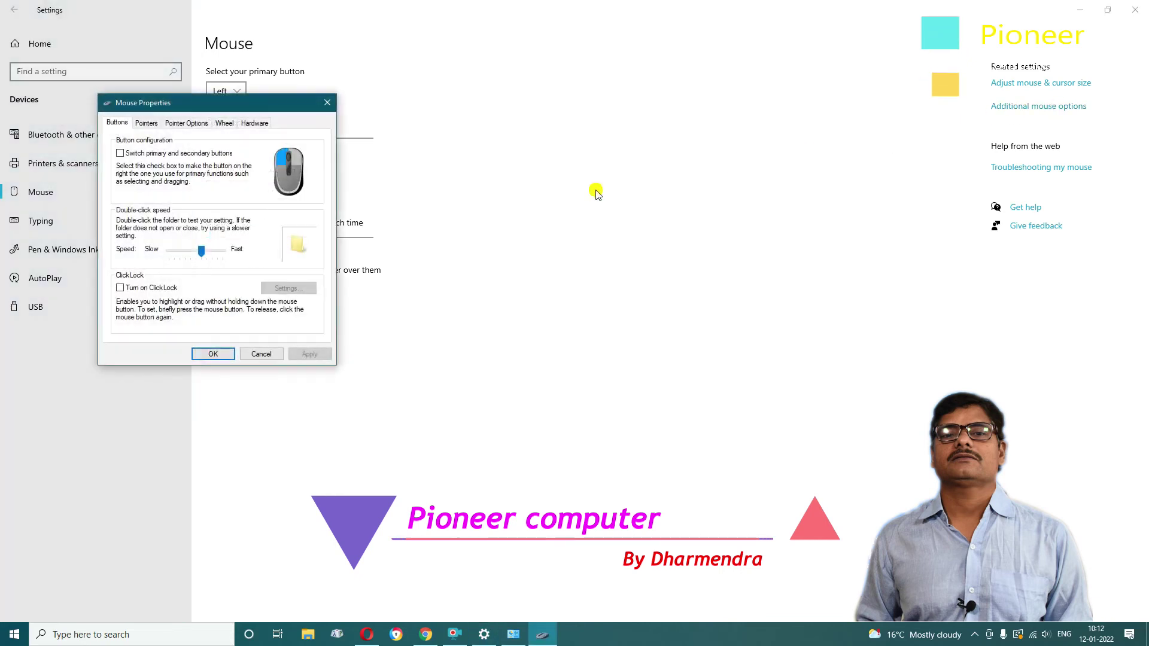
left_click_drag(203, 104, 557, 140)
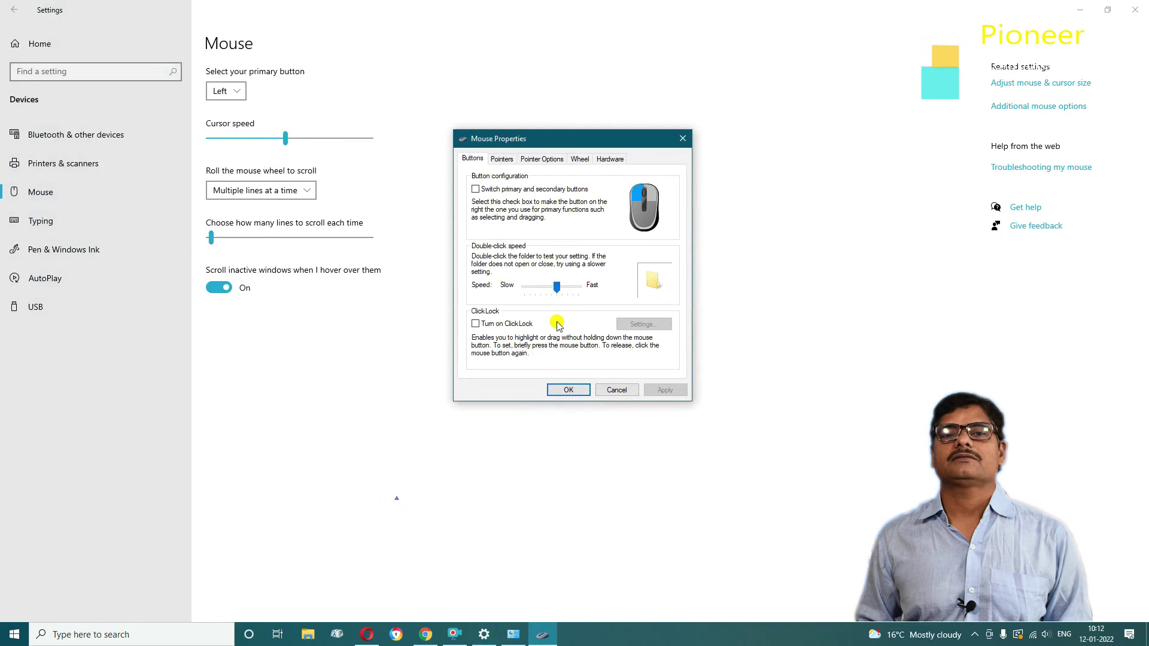
left_click(502, 162)
left_click(543, 160)
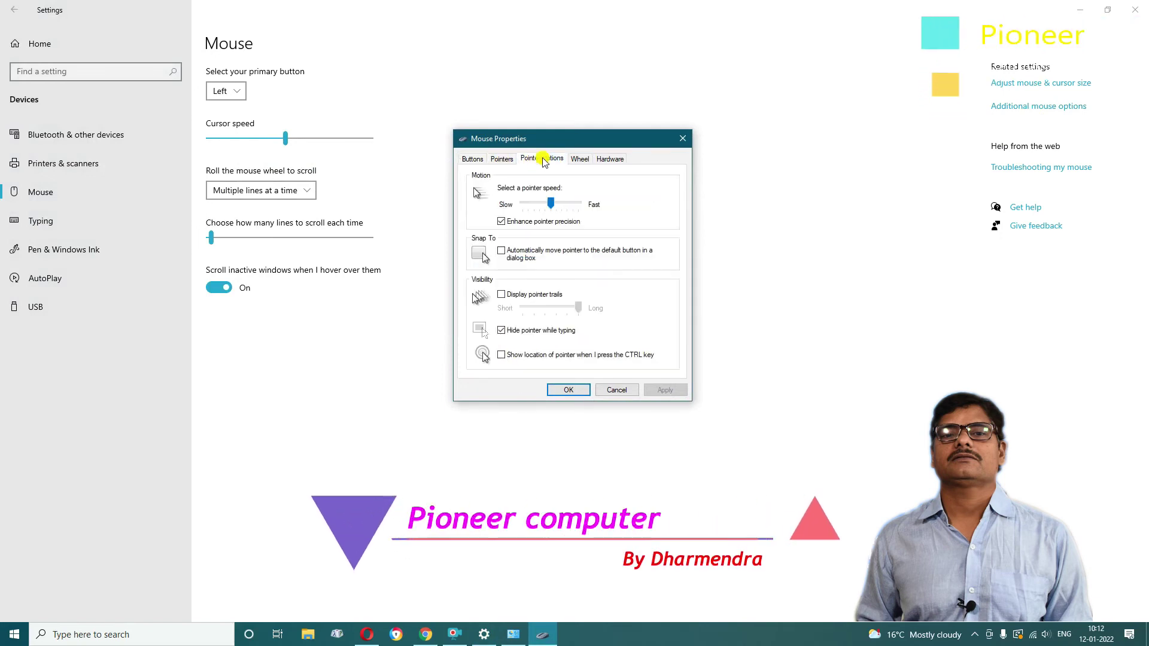
left_click(580, 159)
left_click(610, 159)
left_click(473, 159)
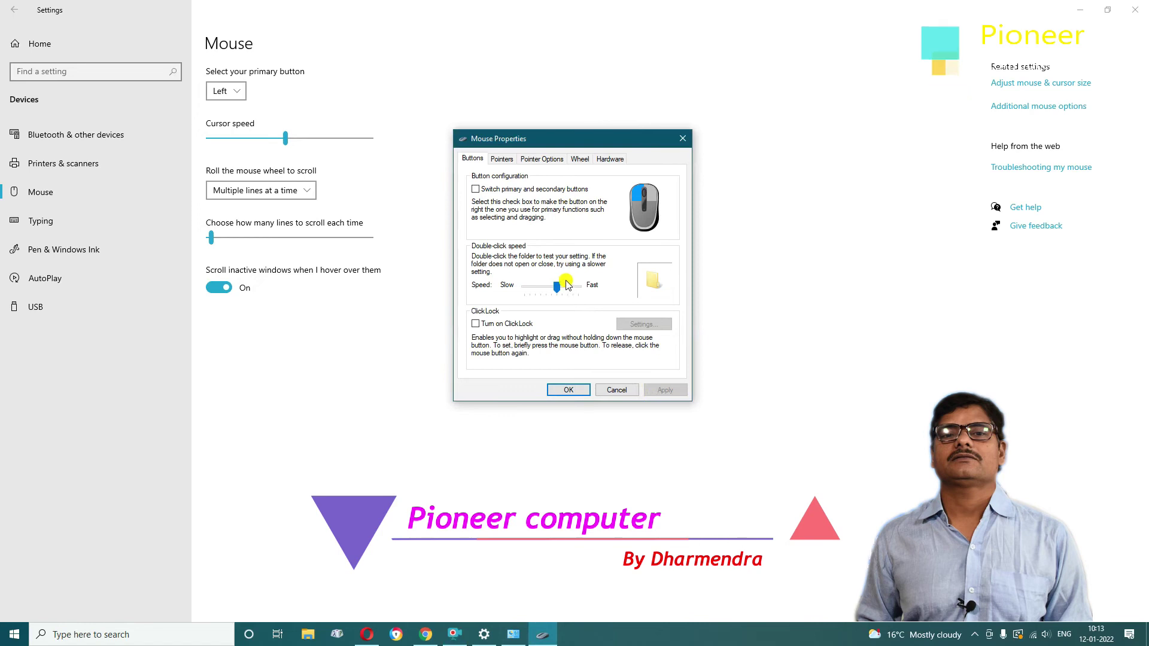
left_click(685, 139)
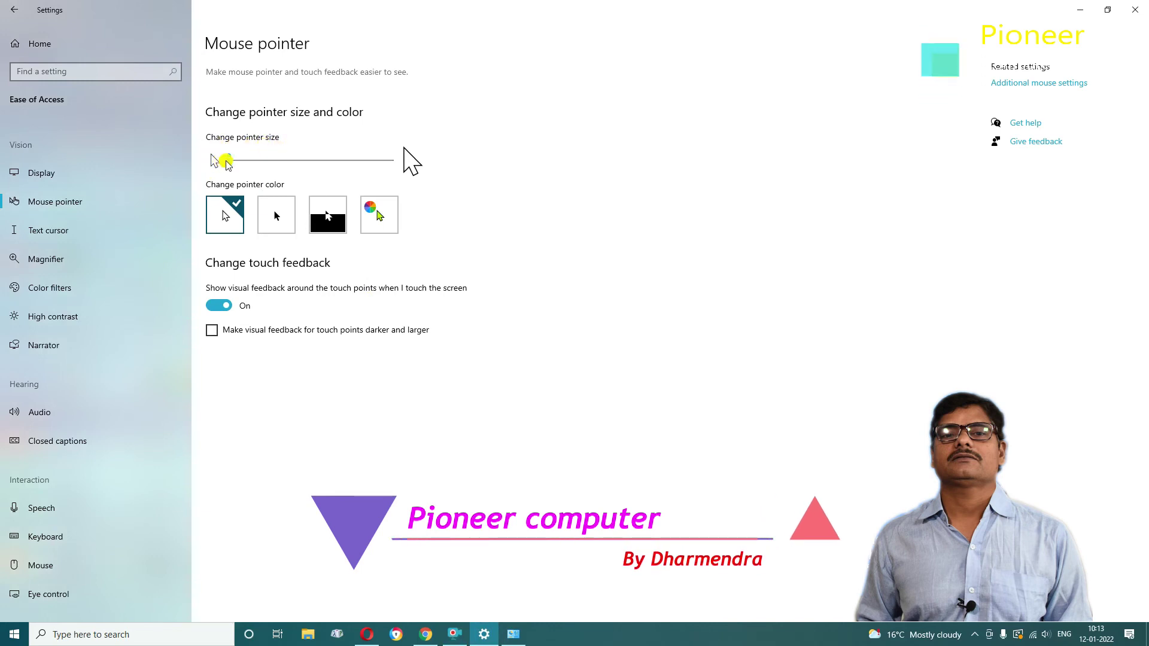
In the Ease of Access mouse pointer settings, enlarge the pointer to its maximum size and return it to the smallest.
left_click_drag(231, 163, 367, 164)
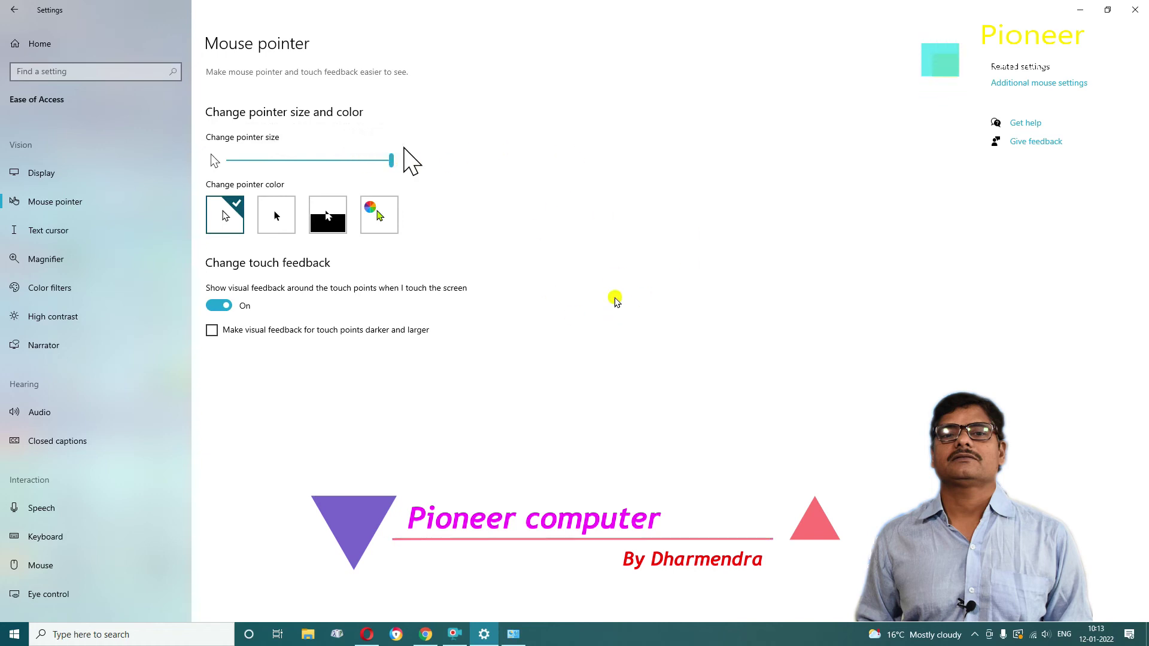
left_click(392, 161)
left_click_drag(383, 163, 224, 163)
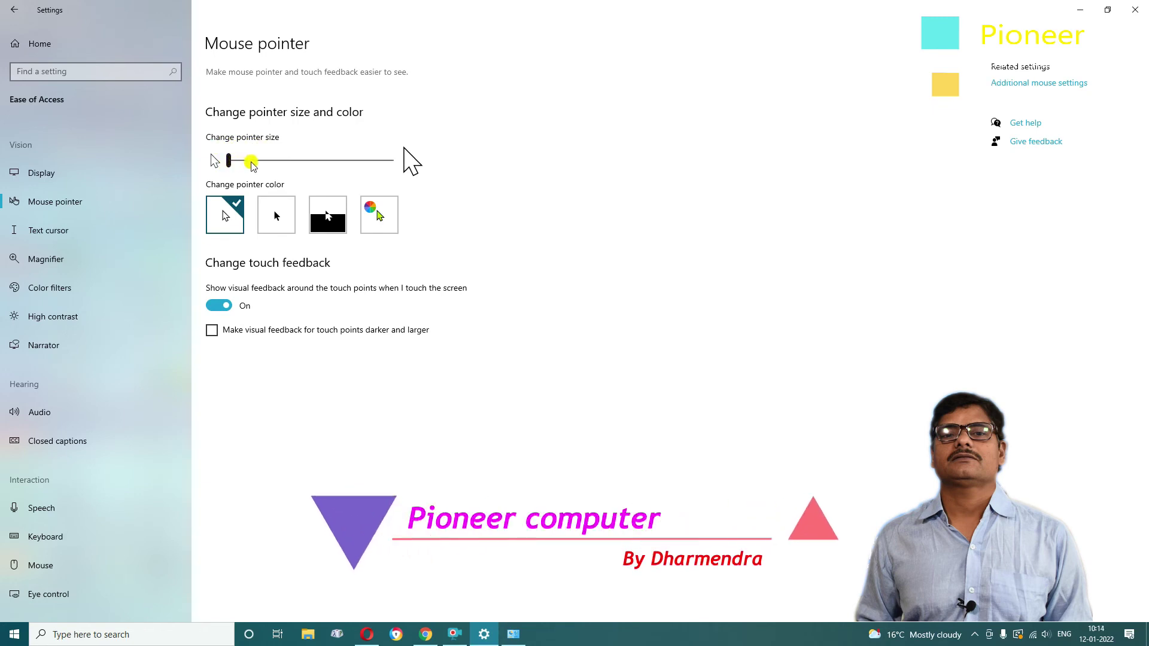
Try the black pointer color, switch back to white, and set the pointer size to about the middle of its range.
left_click(276, 223)
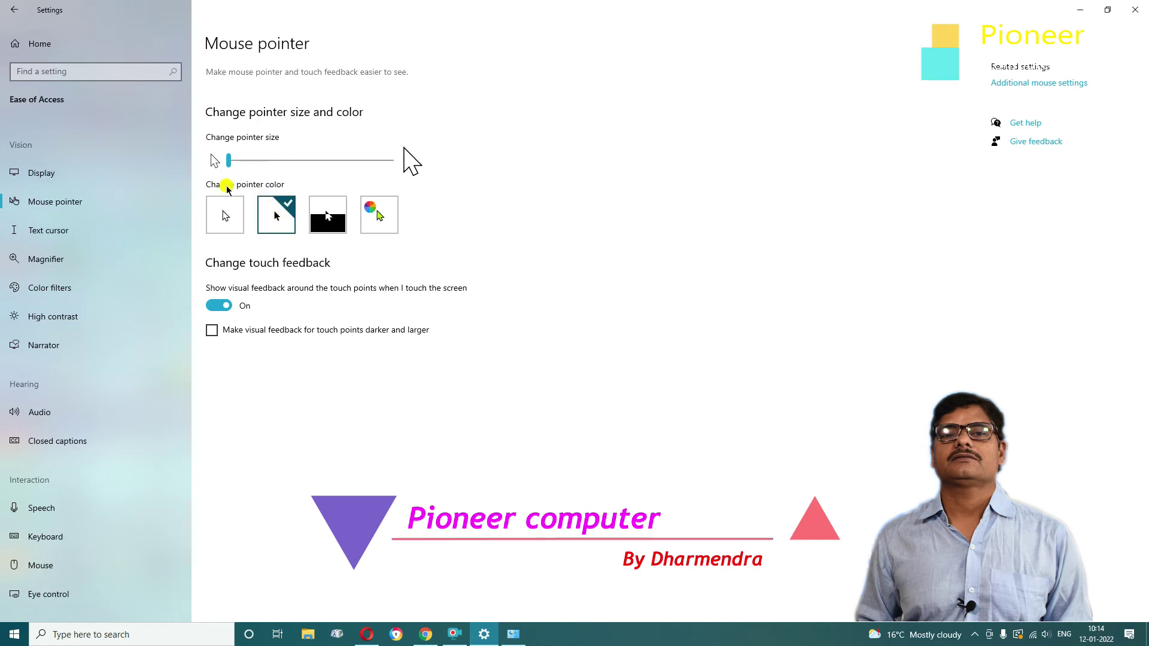
left_click(225, 216)
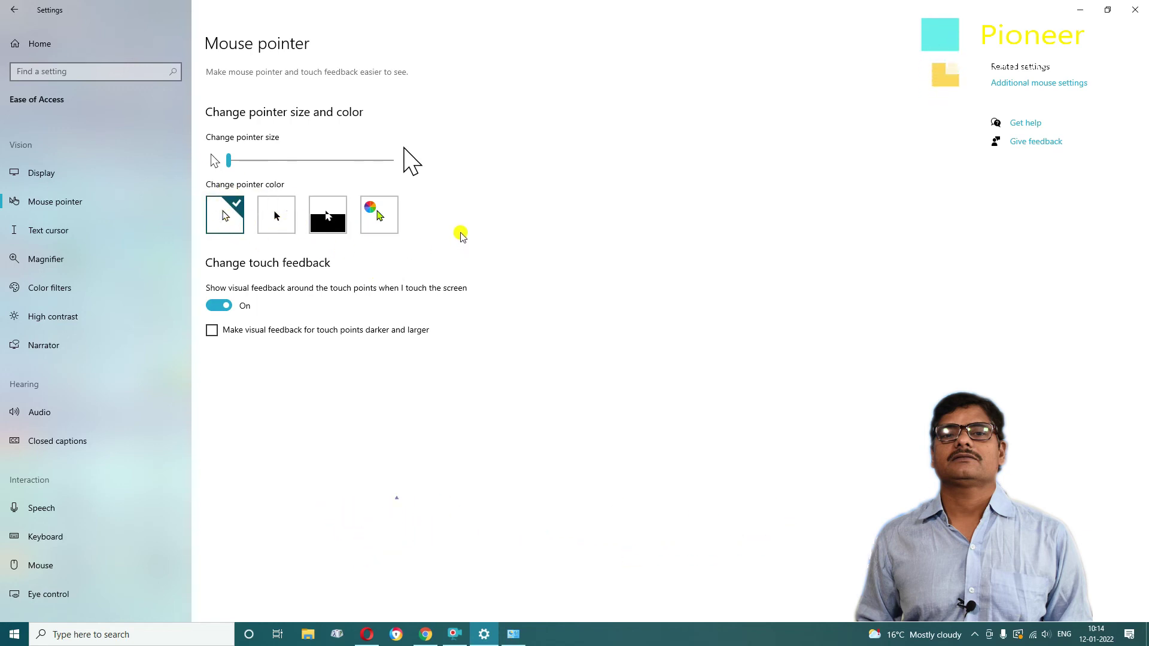
left_click_drag(229, 161, 310, 160)
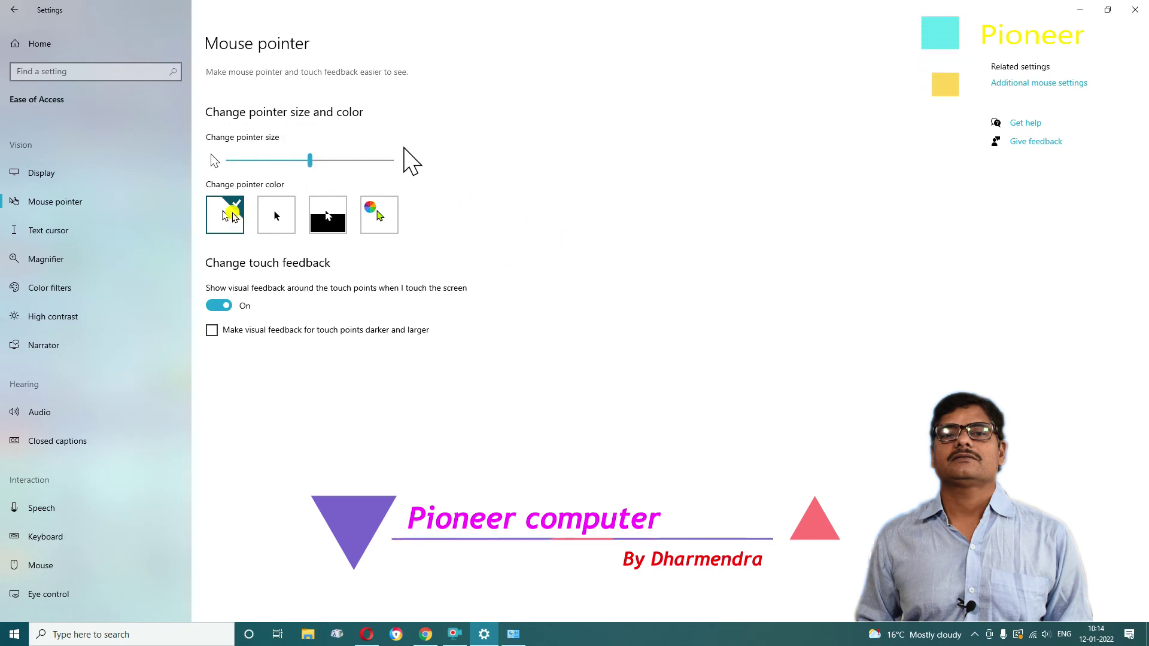
Compare the black and inverted pointer colors by alternating between them, ending on black.
left_click(276, 216)
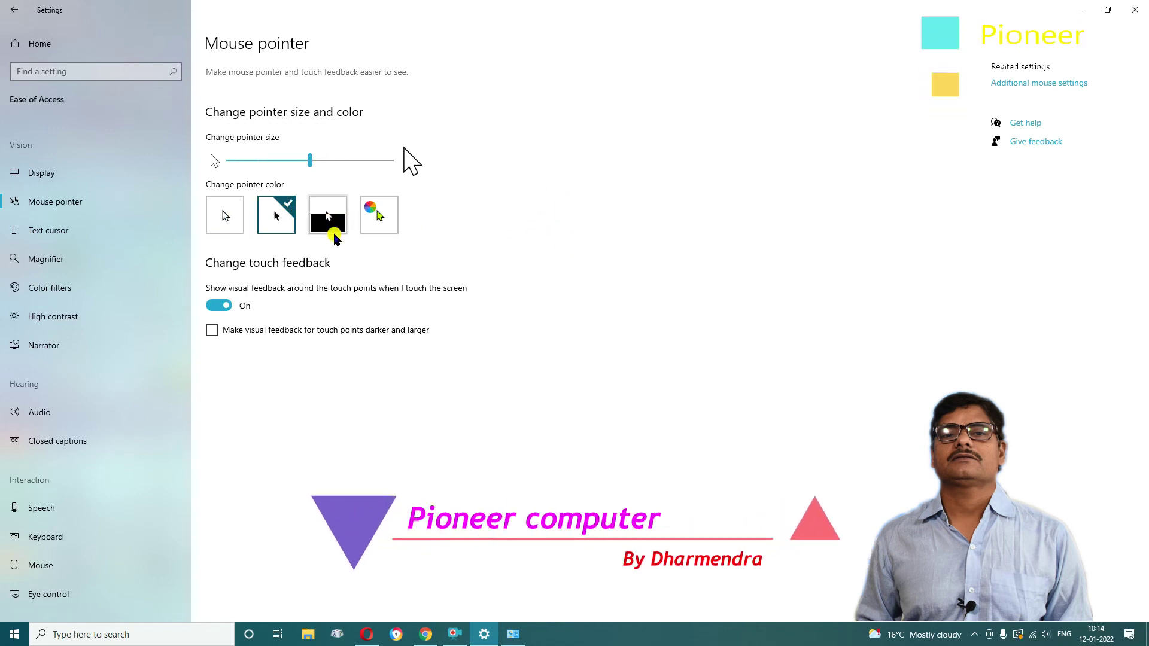
left_click(327, 215)
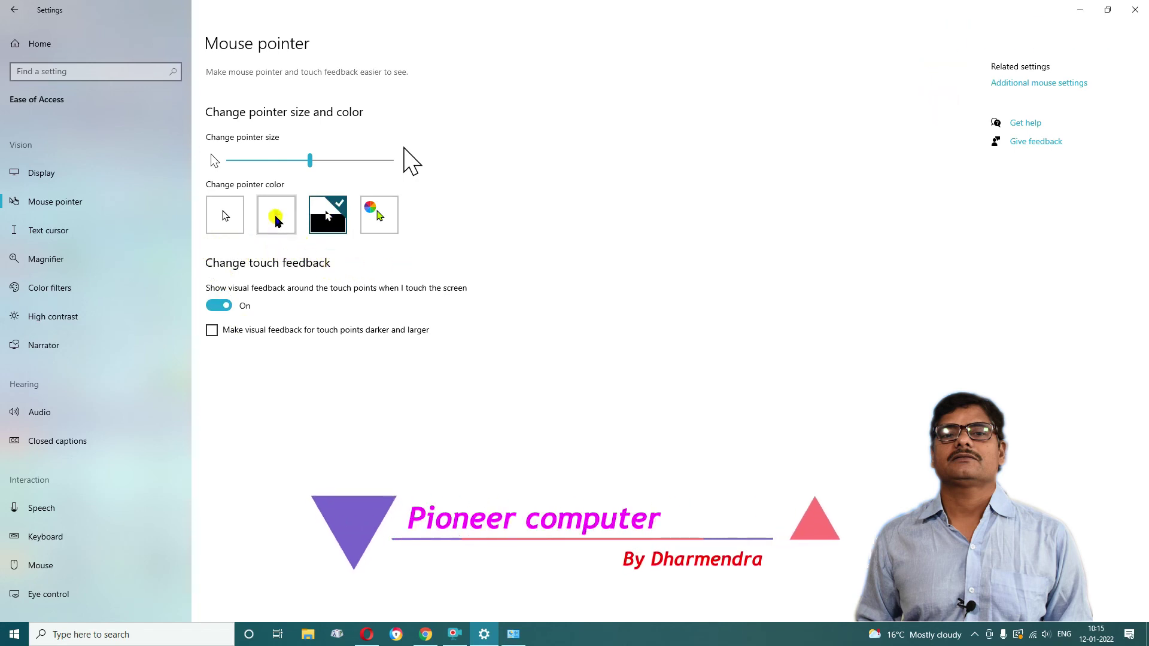
left_click(266, 231)
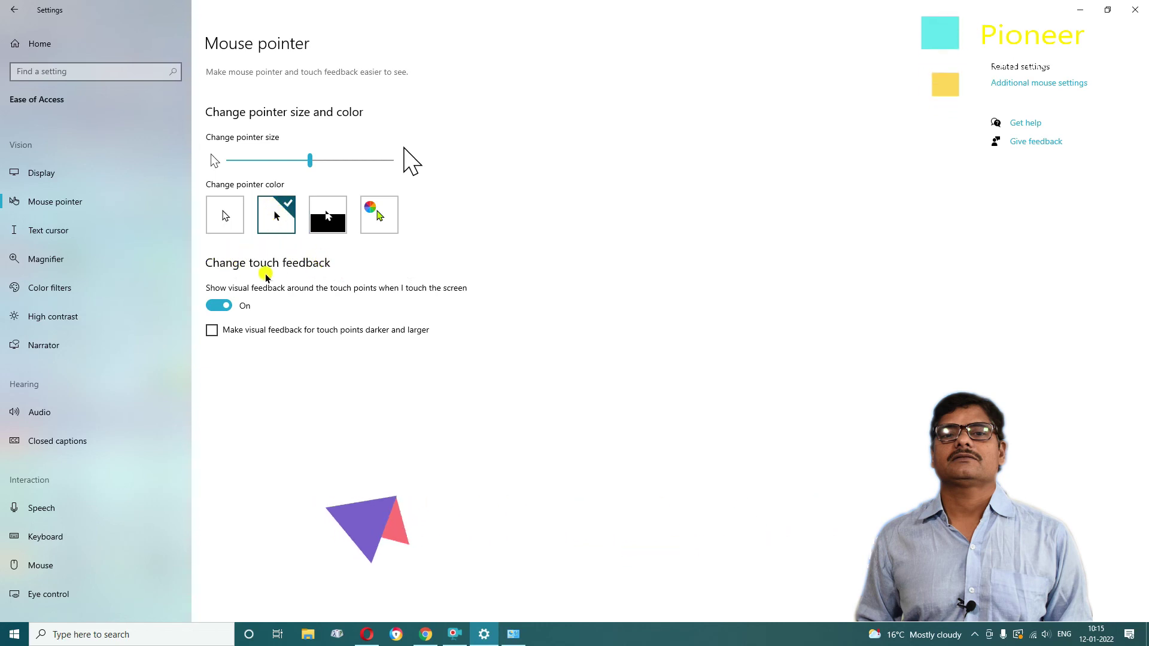
left_click(327, 217)
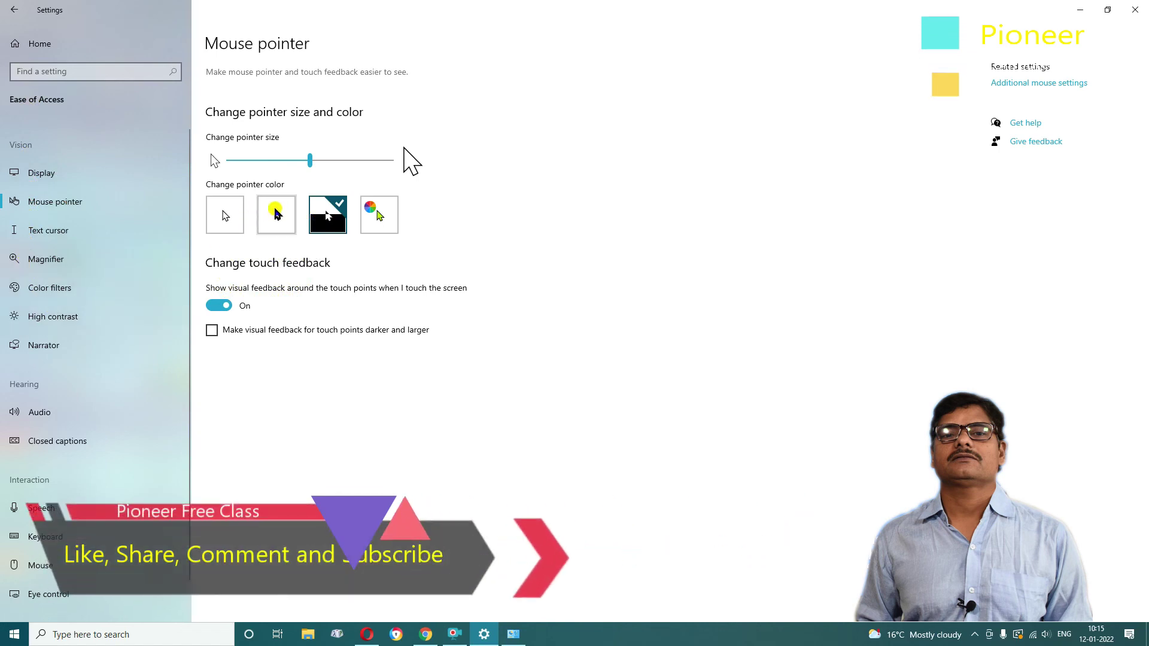
left_click(275, 213)
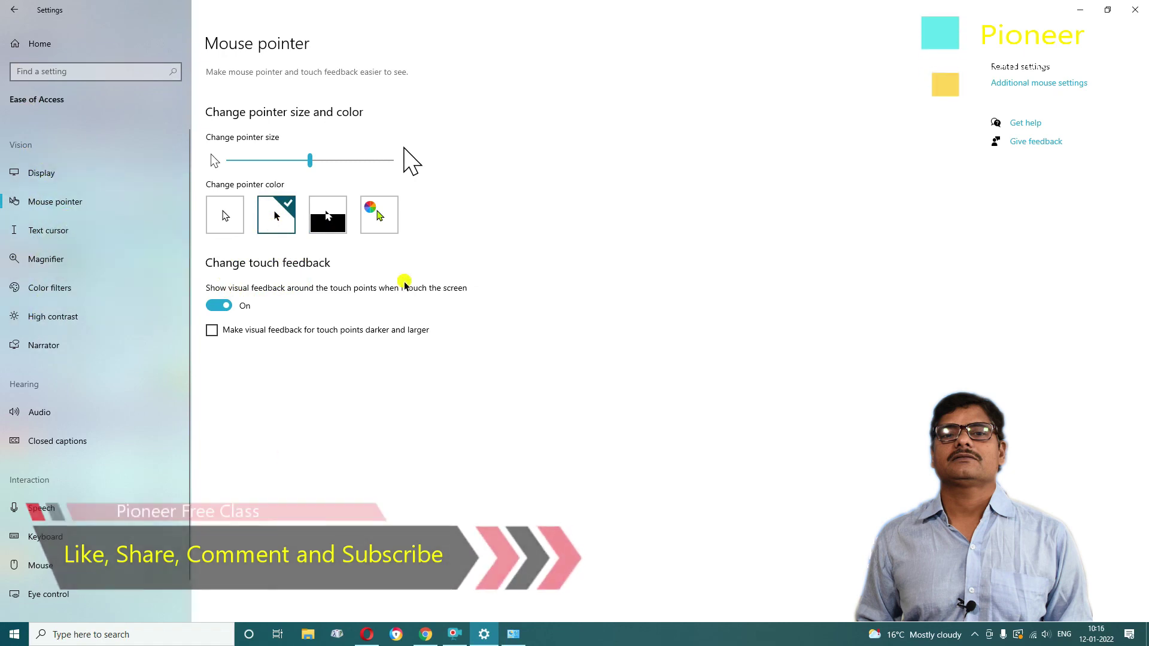
Switch to the custom pointer color option and try the suggested yellow and pink colors.
left_click(380, 217)
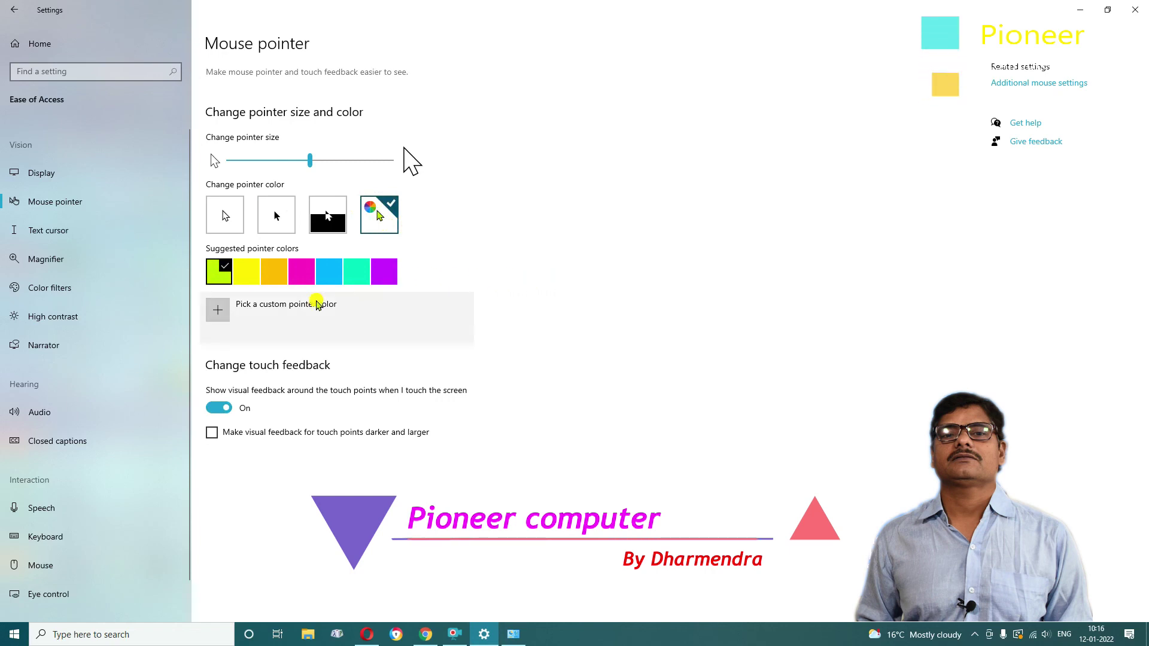
left_click(248, 282)
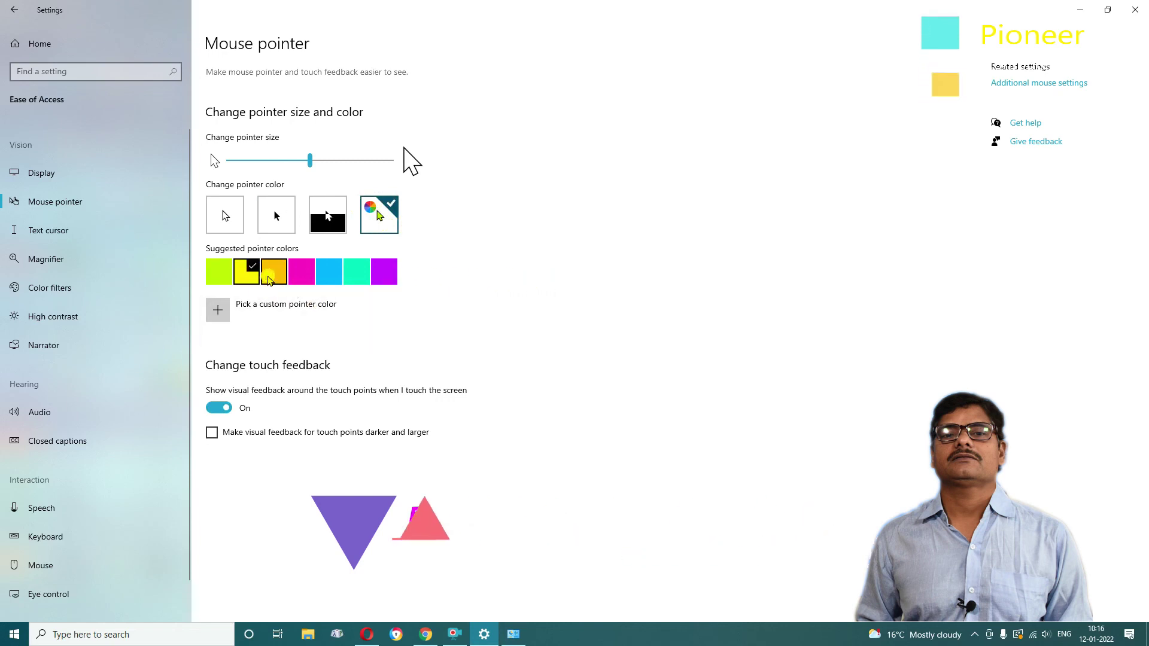
left_click(297, 274)
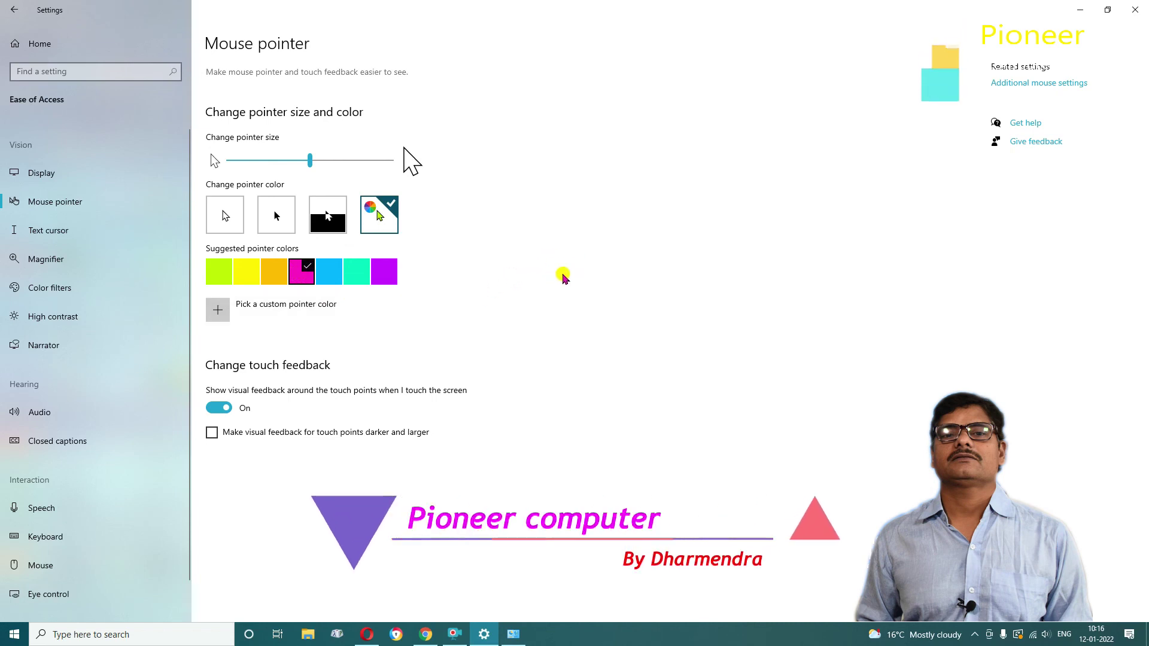
Pick a custom lime pointer color from the color spectrum and apply it.
left_click(246, 308)
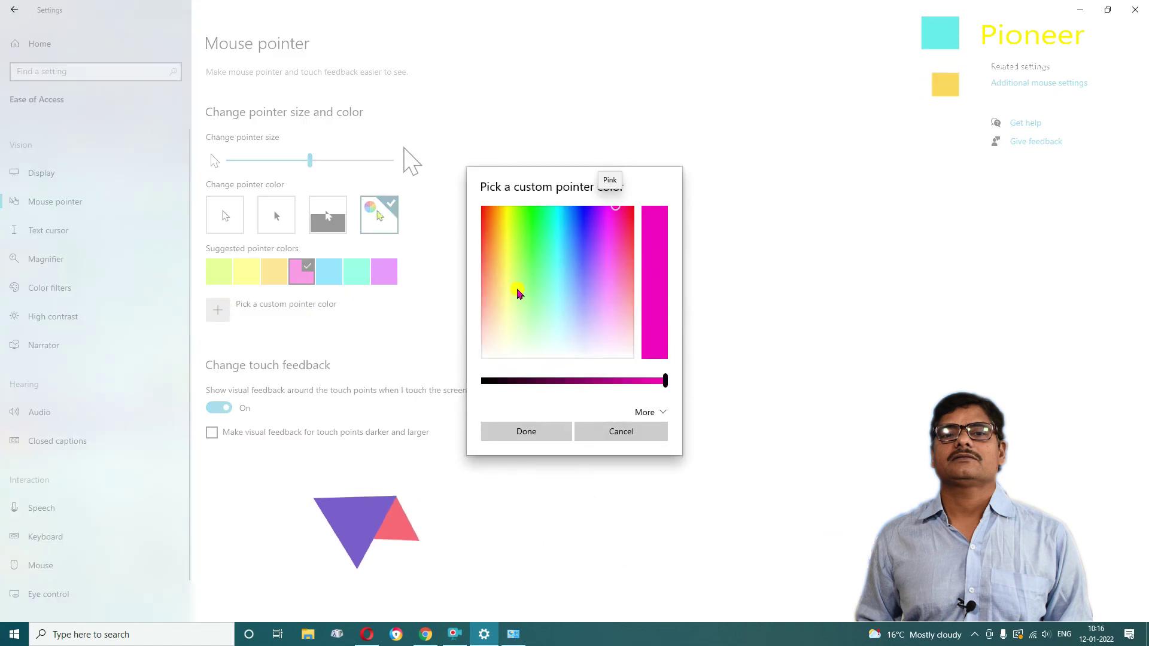
left_click(512, 224)
left_click_drag(537, 246, 529, 241)
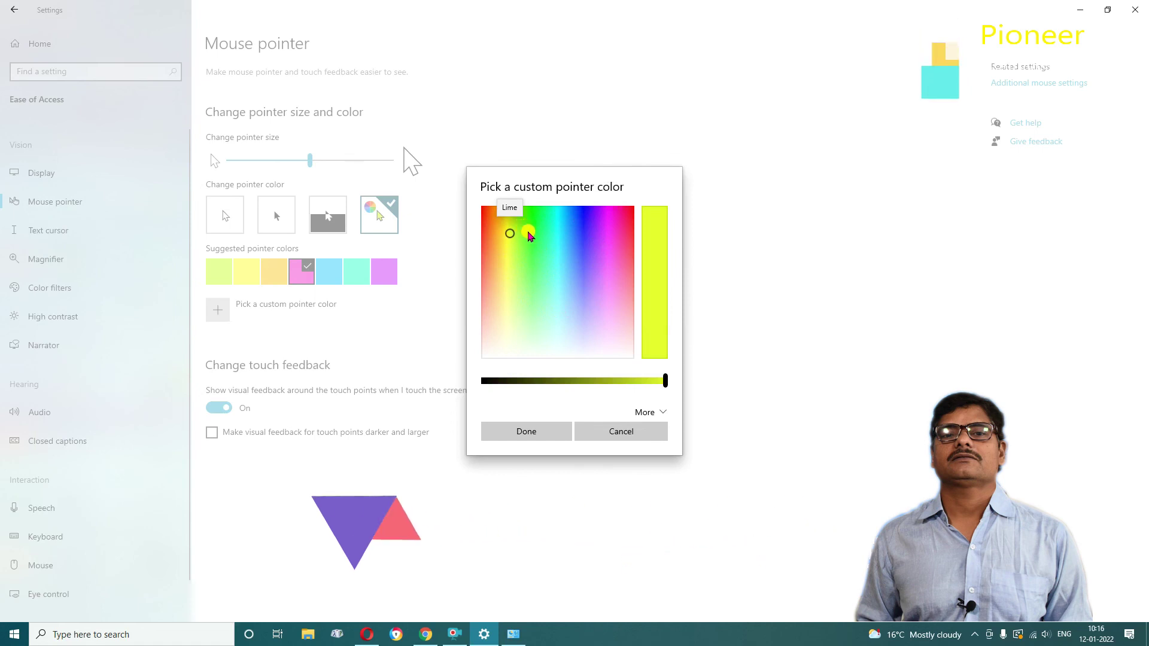
left_click(546, 430)
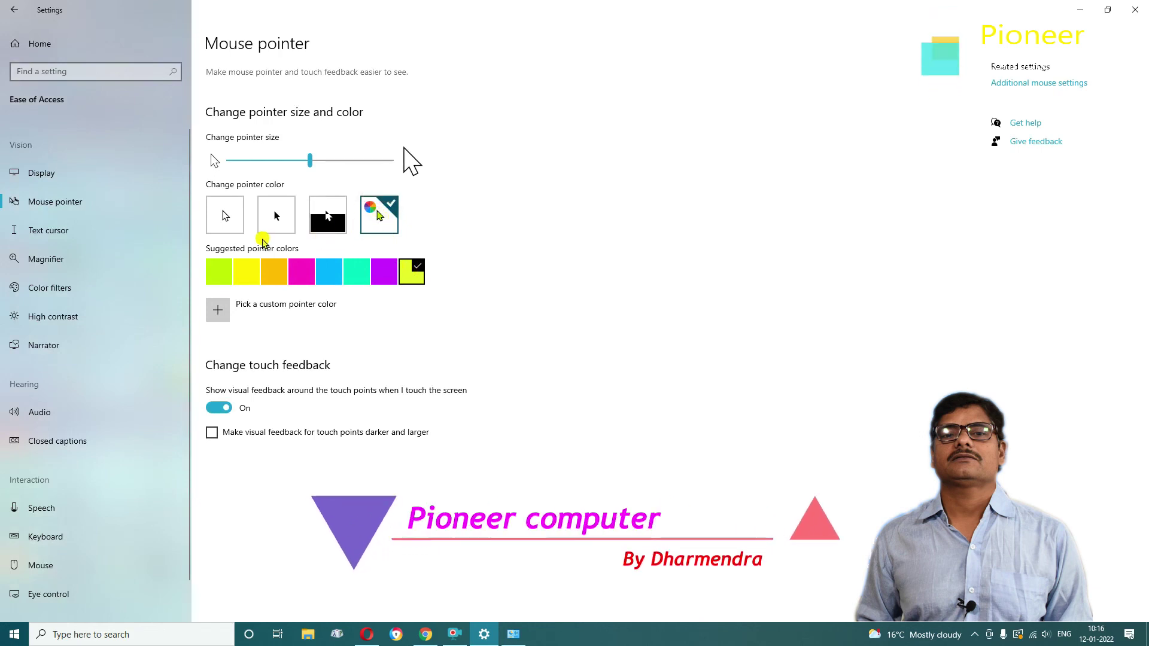
Set the pointer color back to white and turn off visual feedback around the touch points.
left_click(223, 214)
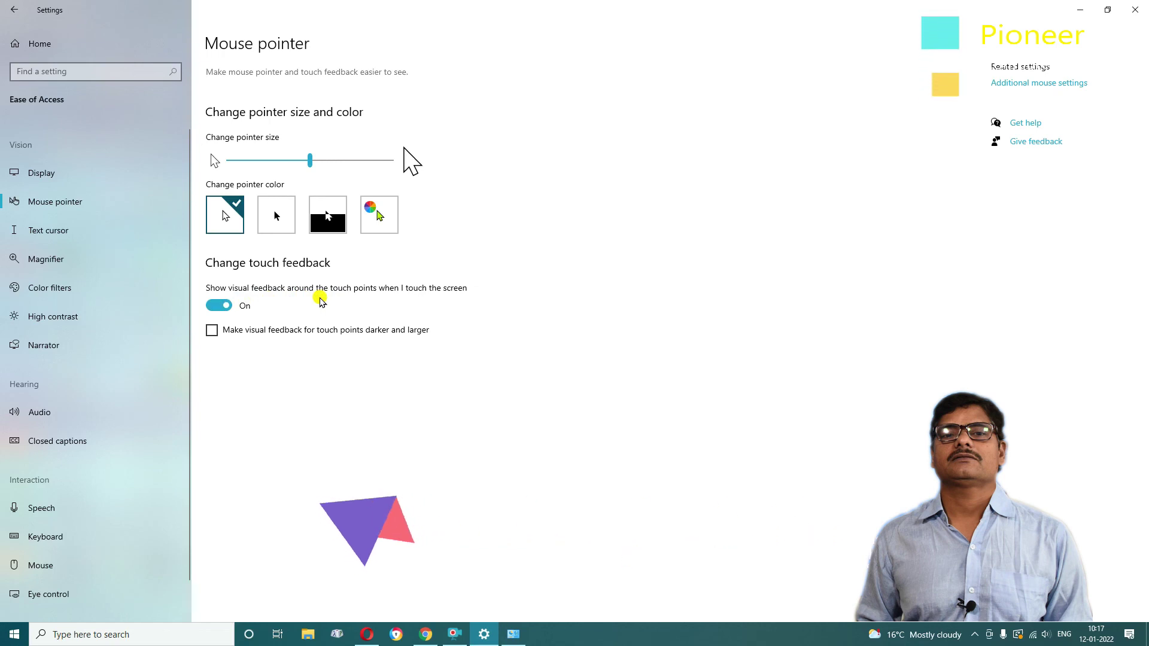
left_click(222, 306)
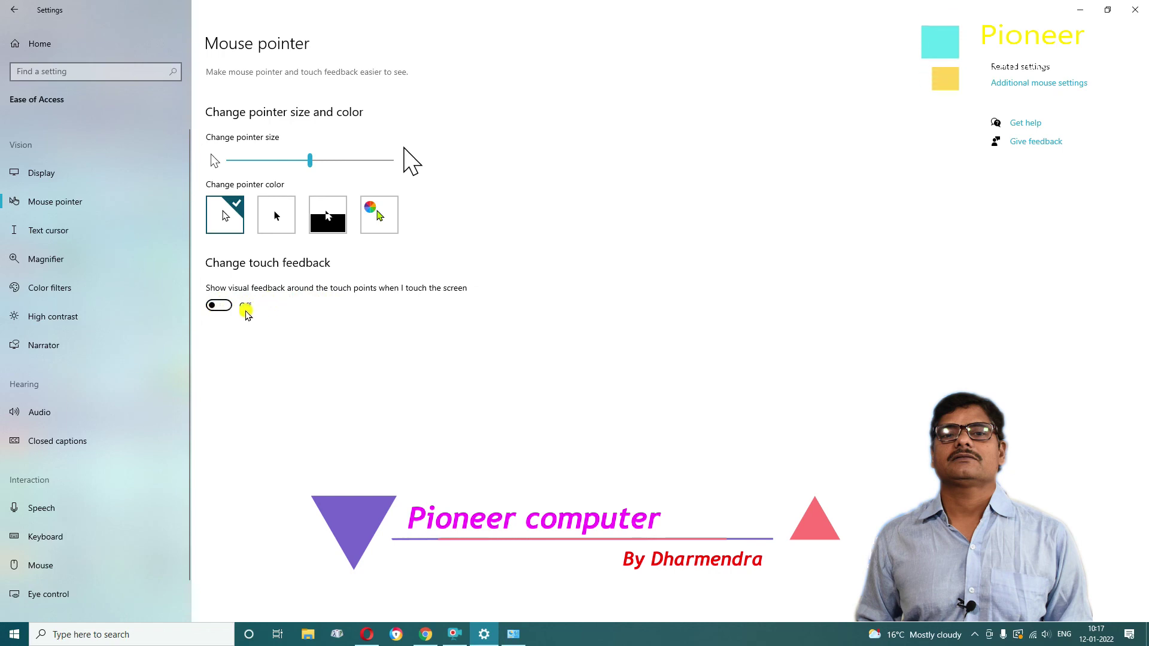